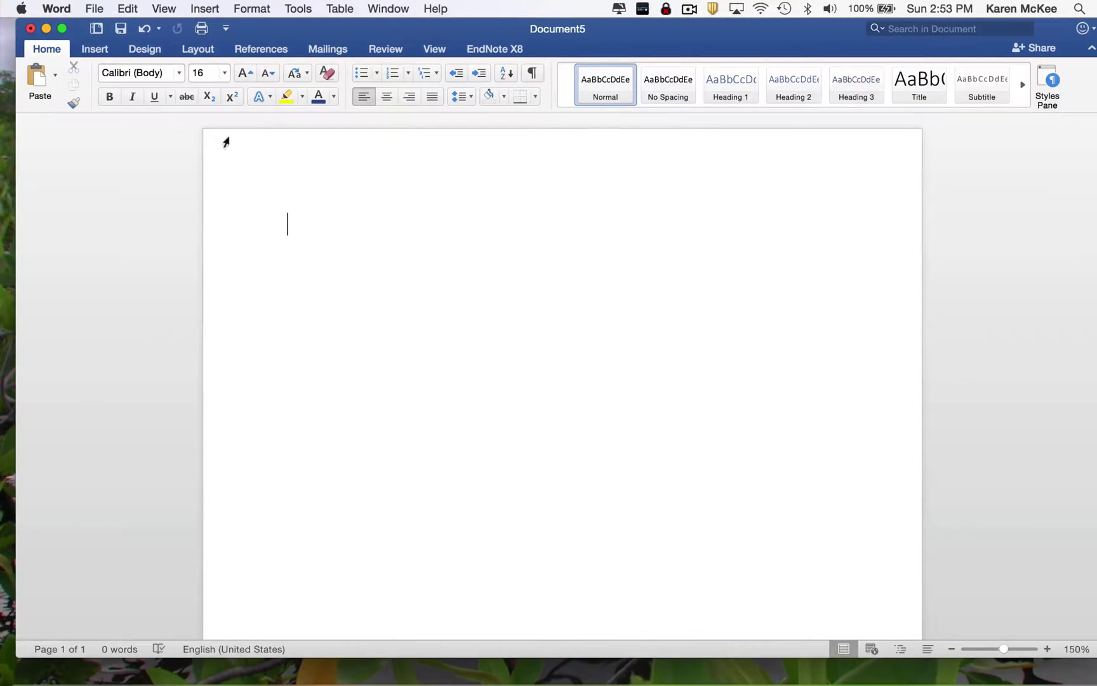
# - Switch the empty document to Outline view through the View menu
pyautogui.click(170, 11)
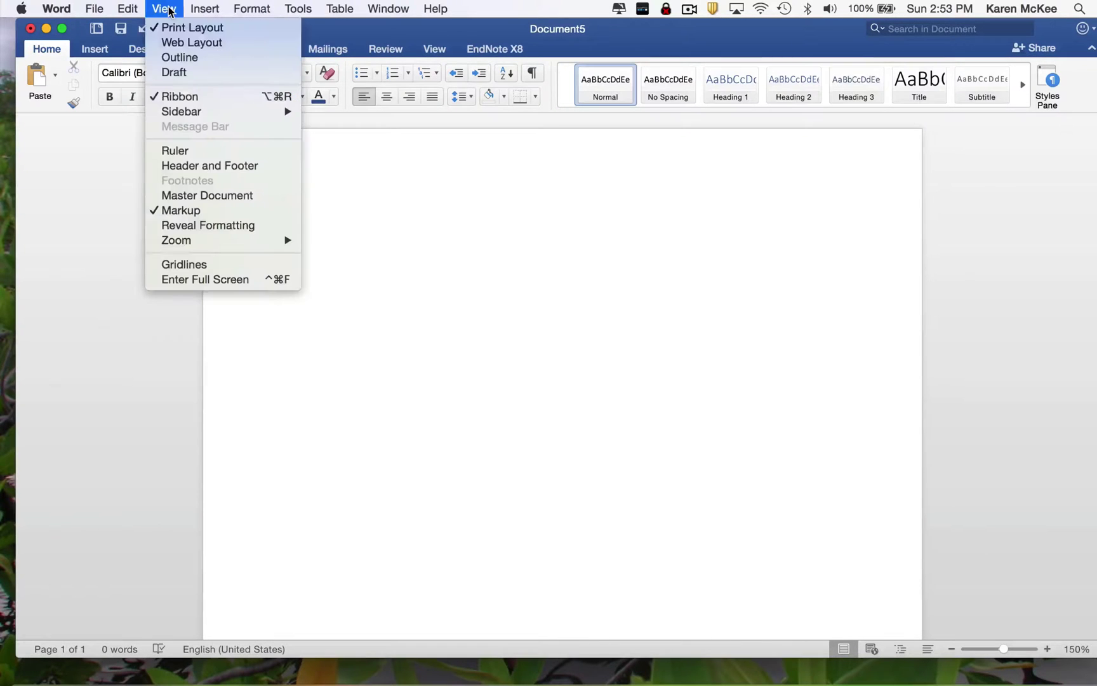
pyautogui.click(170, 54)
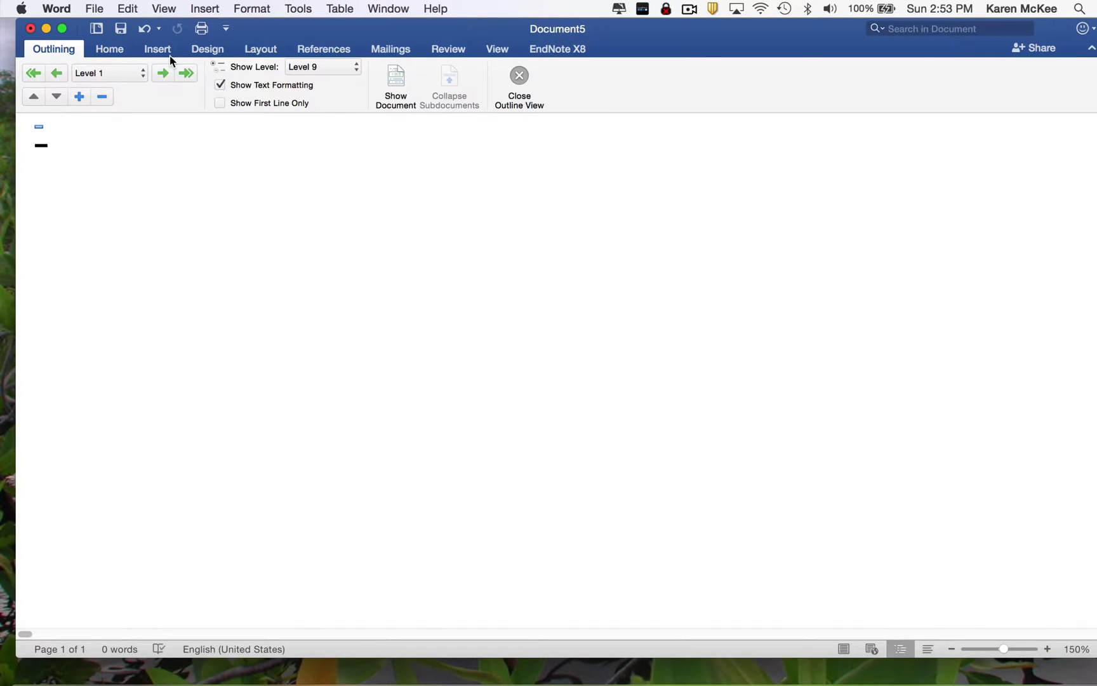
pyautogui.write('Title page')
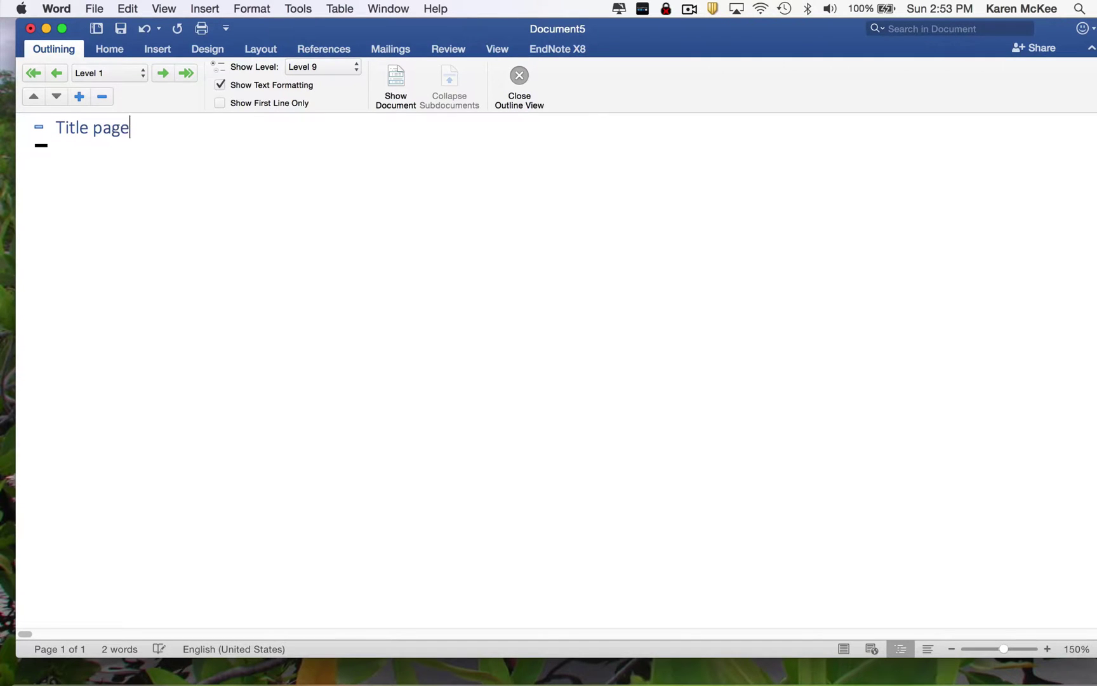
# - Add Title page and Abstract headings, with Aim, Methods, Key findings and Significance under Abstract
pyautogui.press('Return')
pyautogui.write('bstract')
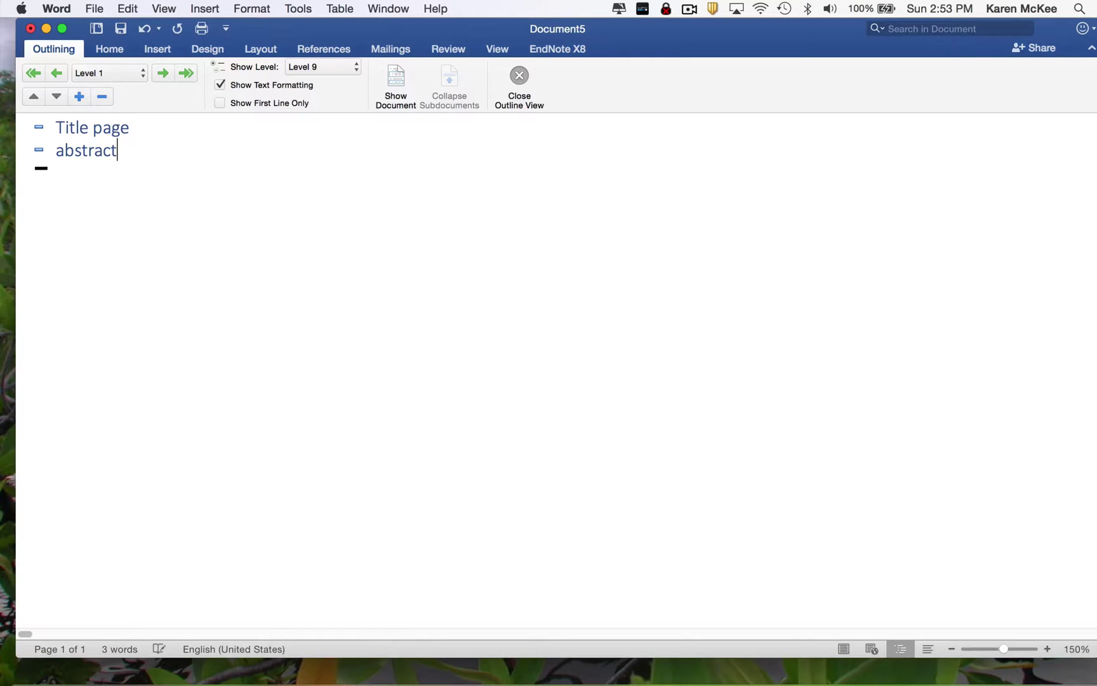
pyautogui.press('Return')
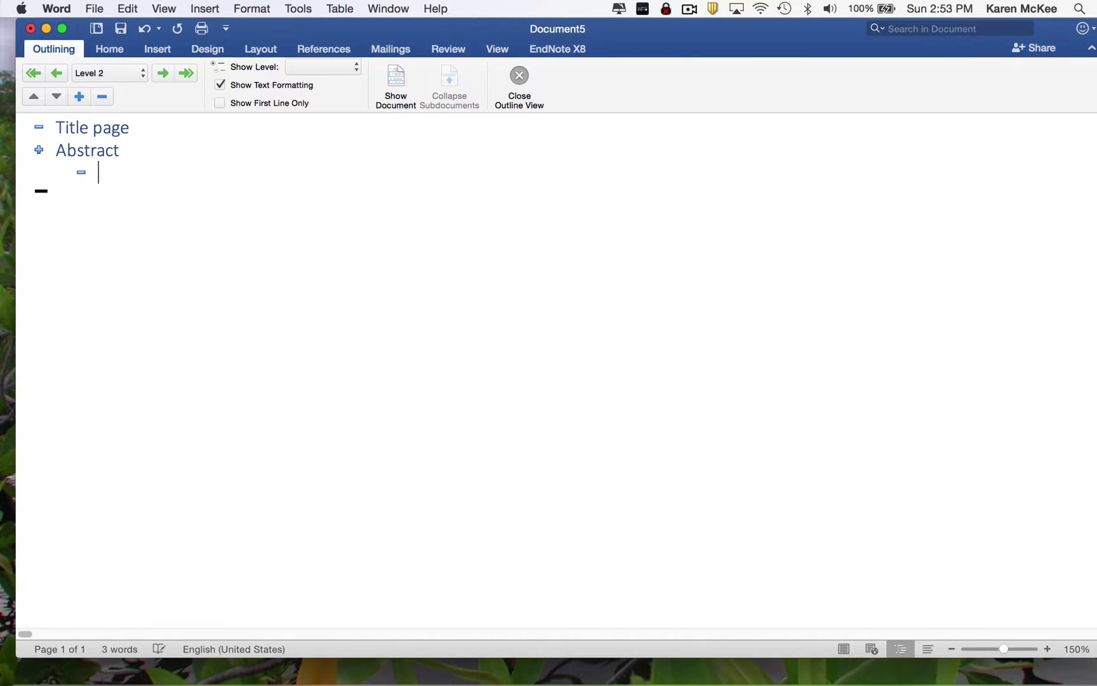
pyautogui.write('Aim')
pyautogui.press('Return')
pyautogui.write('methods')
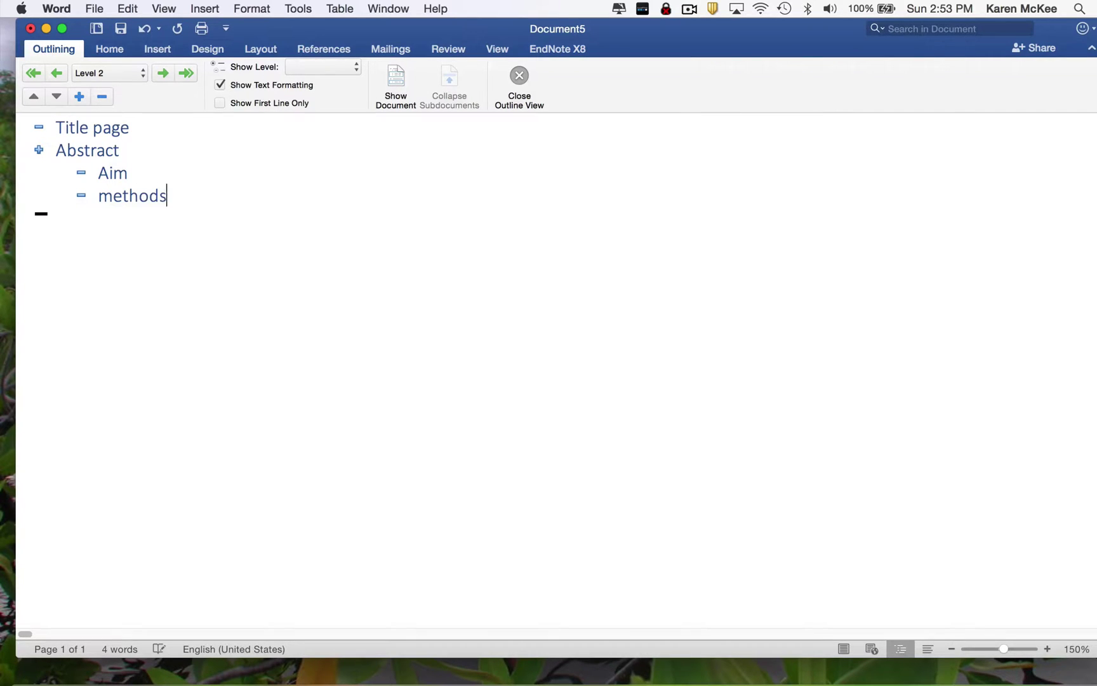
pyautogui.press('Return')
pyautogui.write('key')
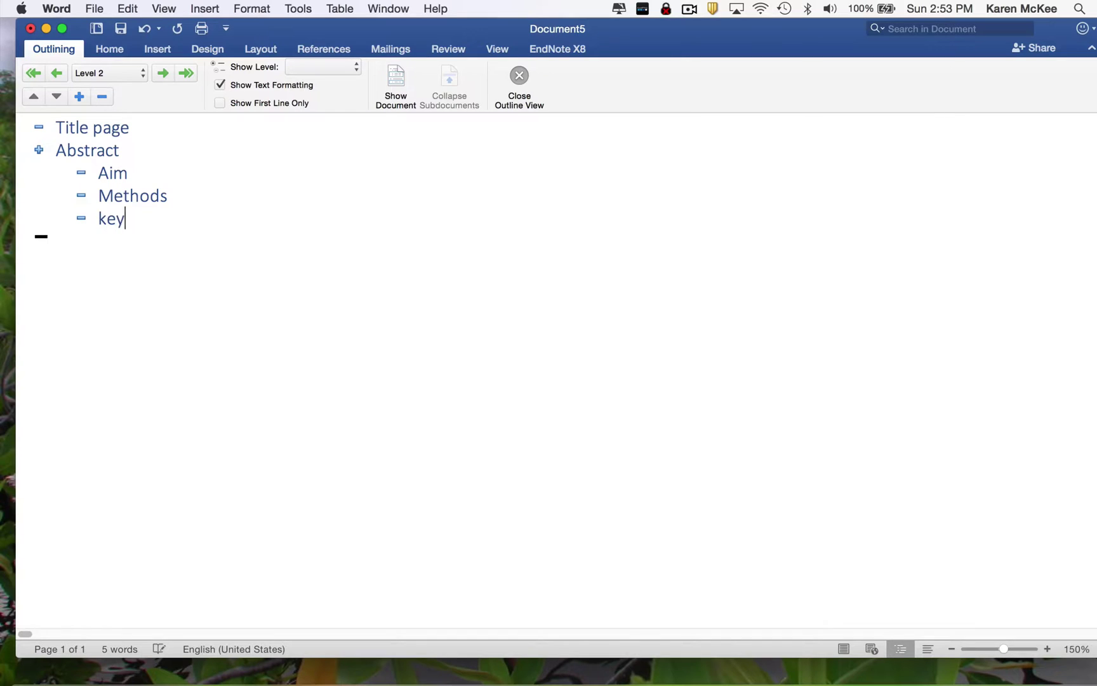
pyautogui.write('Key findings')
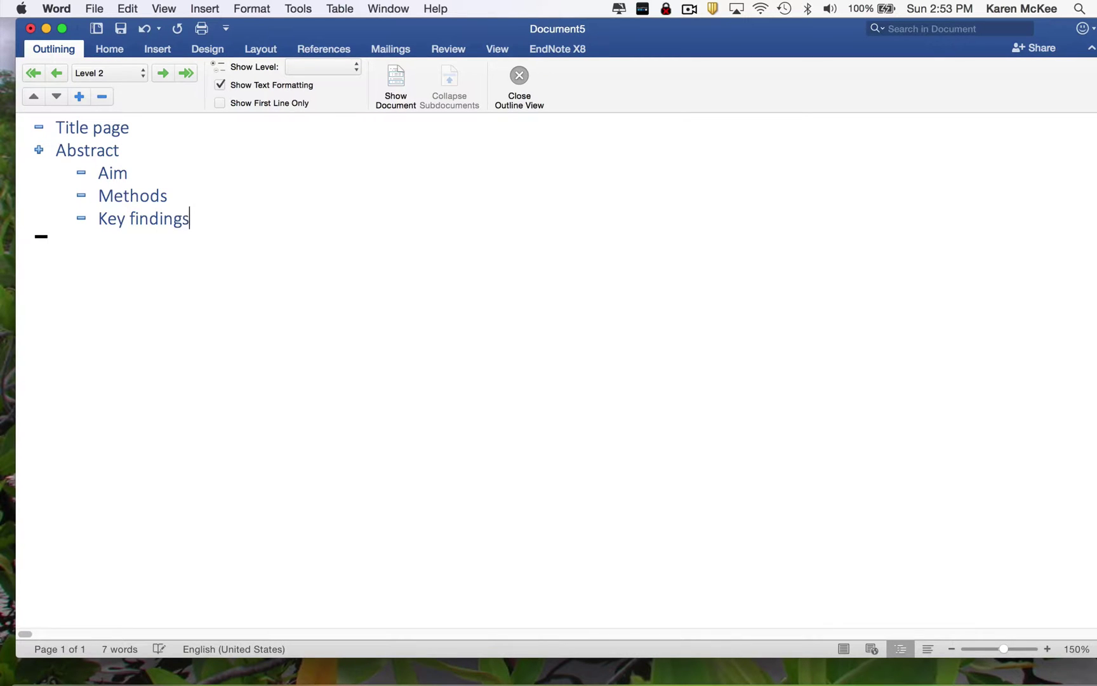
pyautogui.press('Return')
pyautogui.write('gnific')
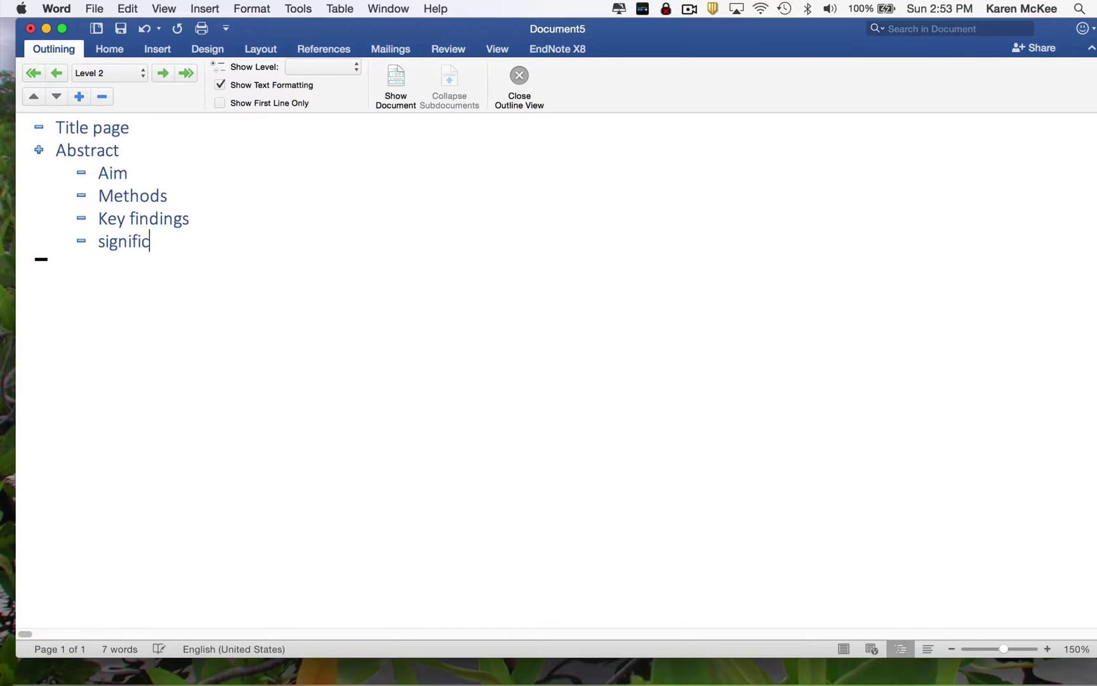
pyautogui.write('ance')
pyautogui.press('Return')
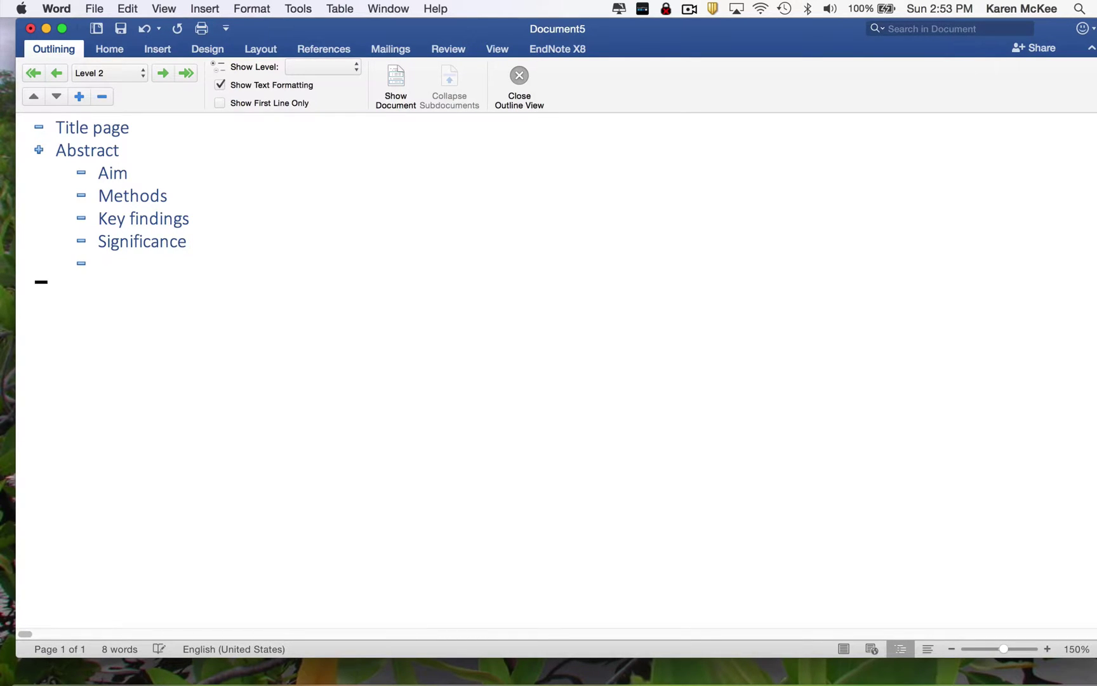
# - Add an Introduction heading with big-picture, known-and-missing, and research-objective subtopics
pyautogui.hotkey('shift', 'Tab')
pyautogui.write('Introd')
pyautogui.write('uction')
pyautogui.press('Return')
pyautogui.press('Tab')
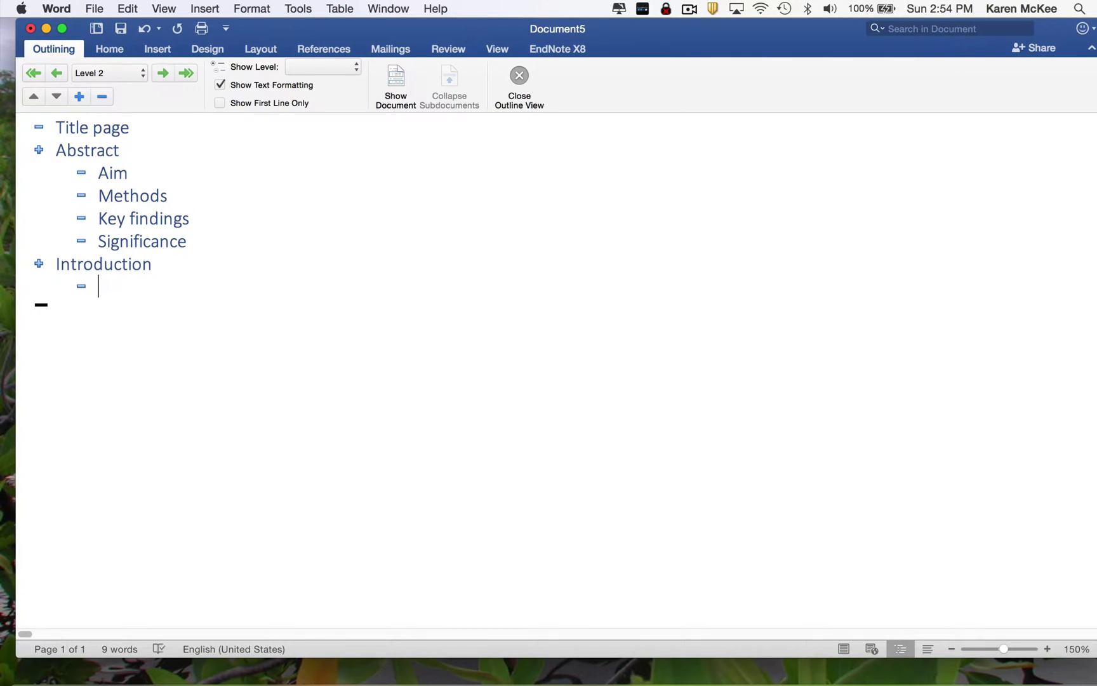
pyautogui.write('Why topic is impor')
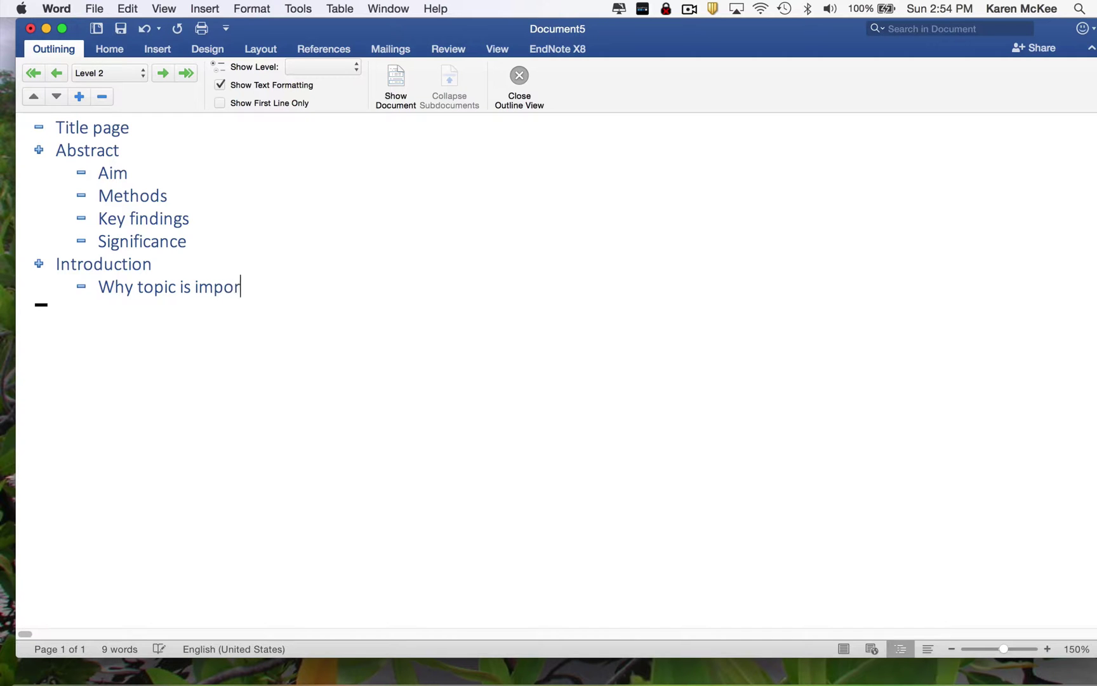
pyautogui.write('tant--b')
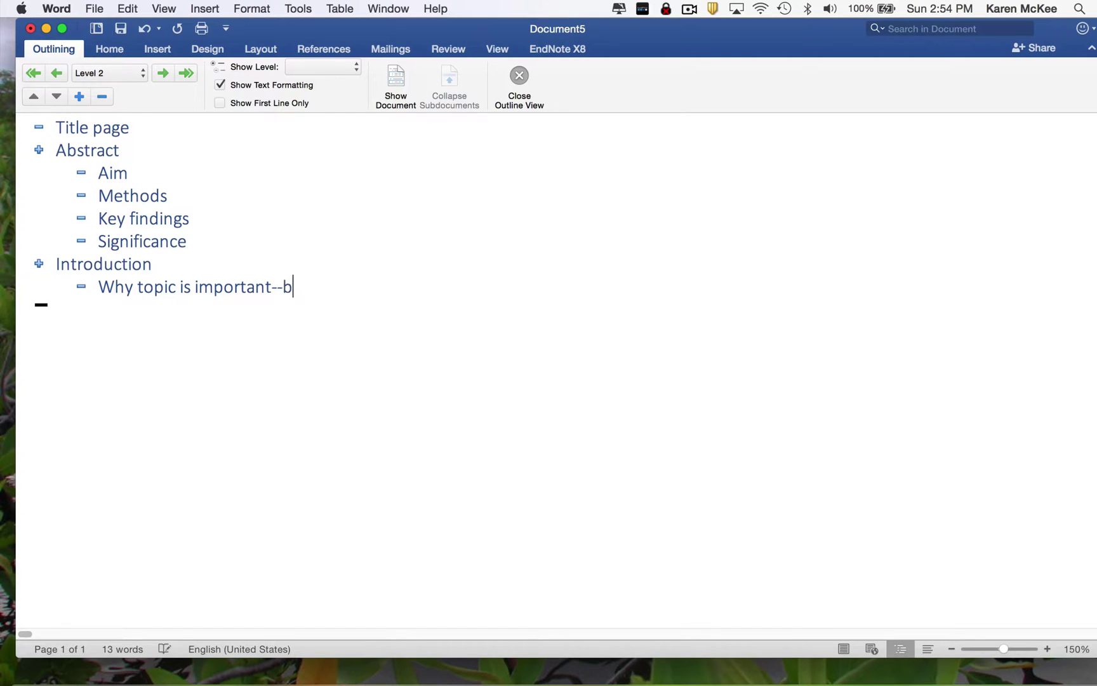
pyautogui.write(' pic')
pyautogui.write('ture')
pyautogui.press('Return')
pyautogui.write('w')
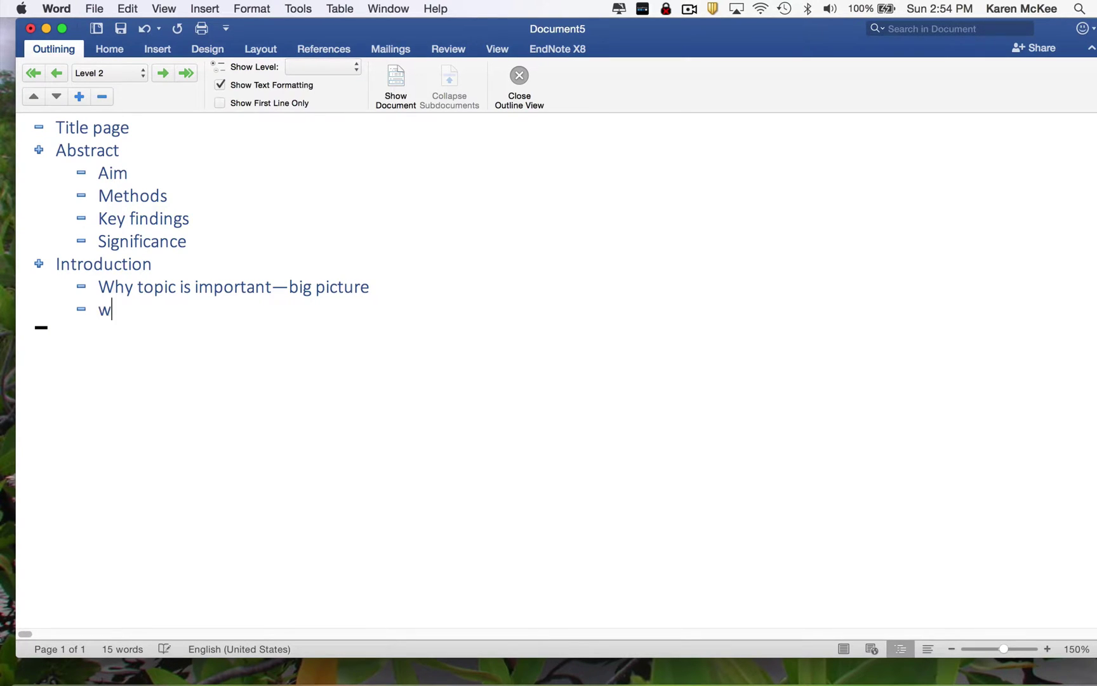
pyautogui.write('hat is known (li')
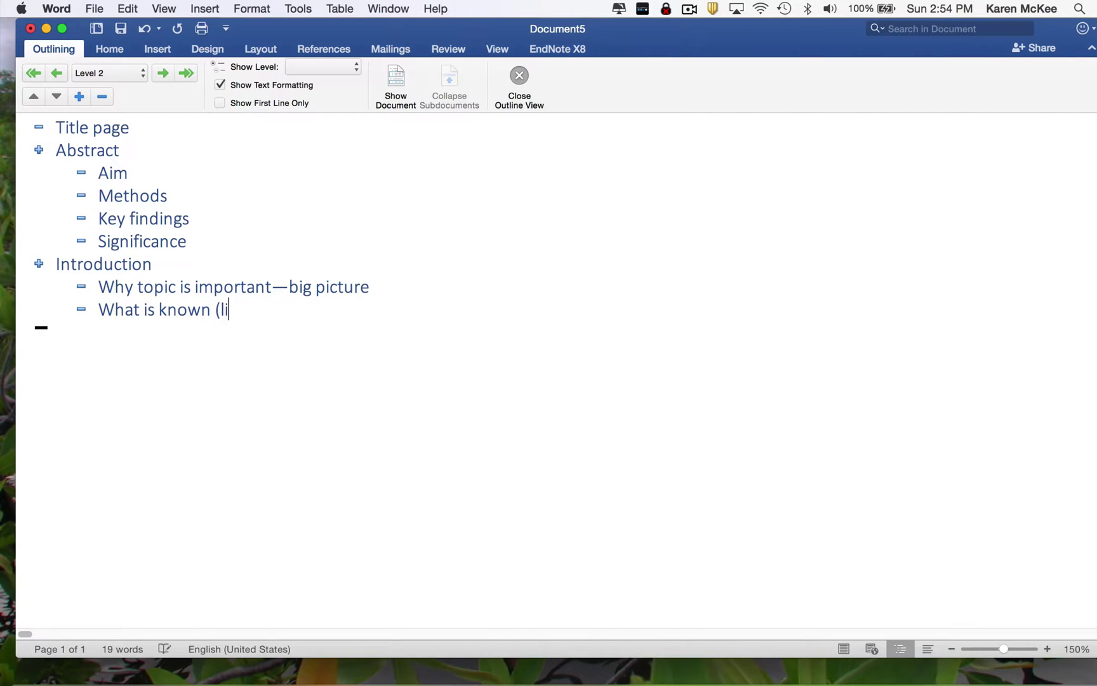
pyautogui.write('t. rev.) a')
pyautogui.write('nd what is')
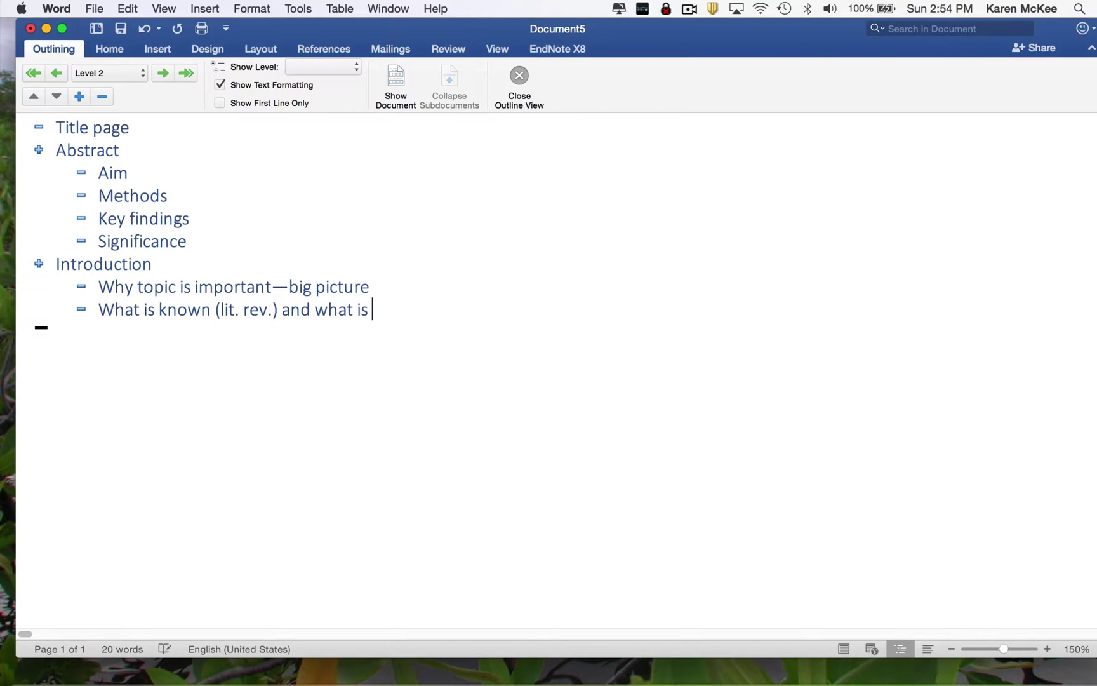
pyautogui.write('missing')
pyautogui.press('Return')
pyautogui.write('rese')
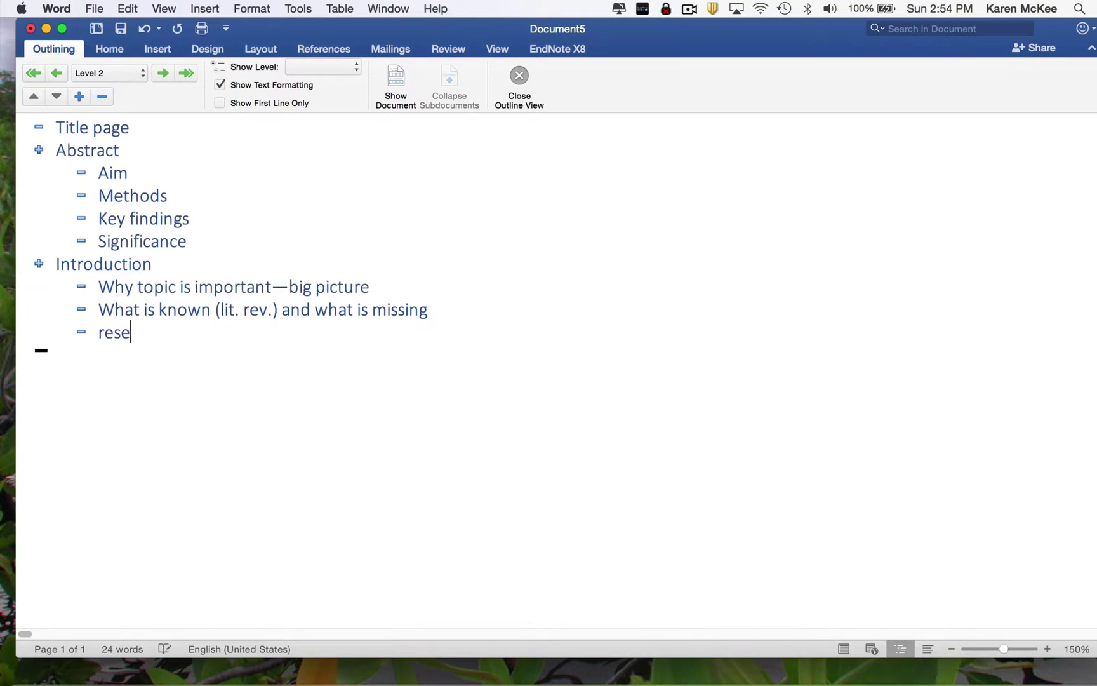
pyautogui.write('arch objective and how')
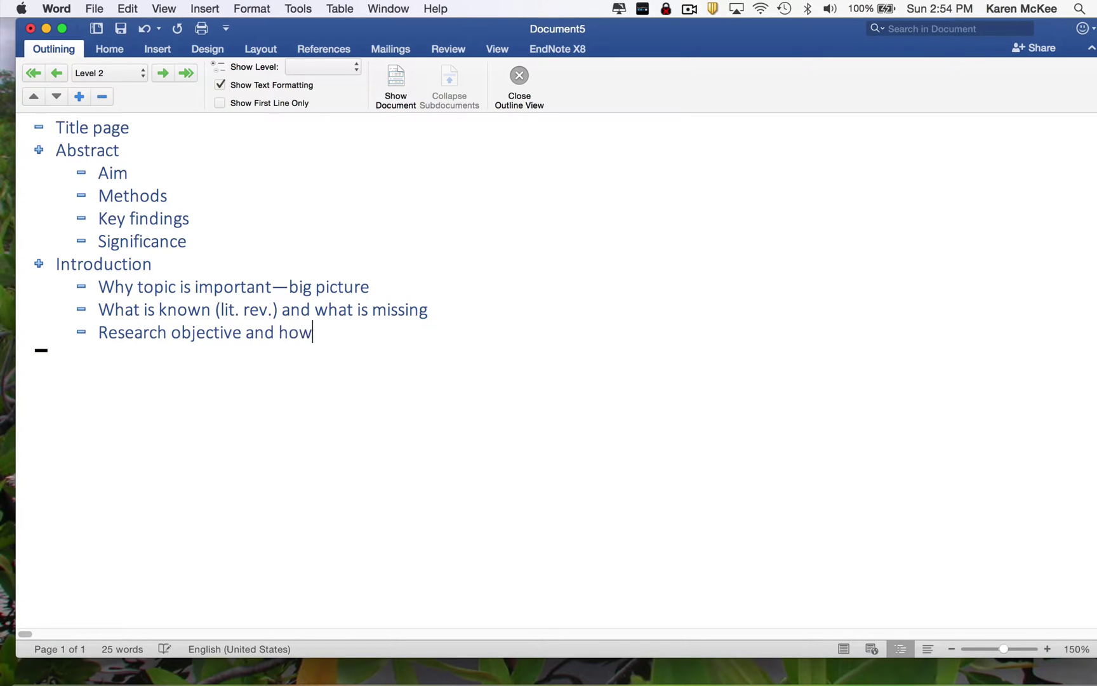
pyautogui.write('it addresses gap in knowledge')
pyautogui.press('Return')
pyautogui.hotkey('shift', 'Tab')
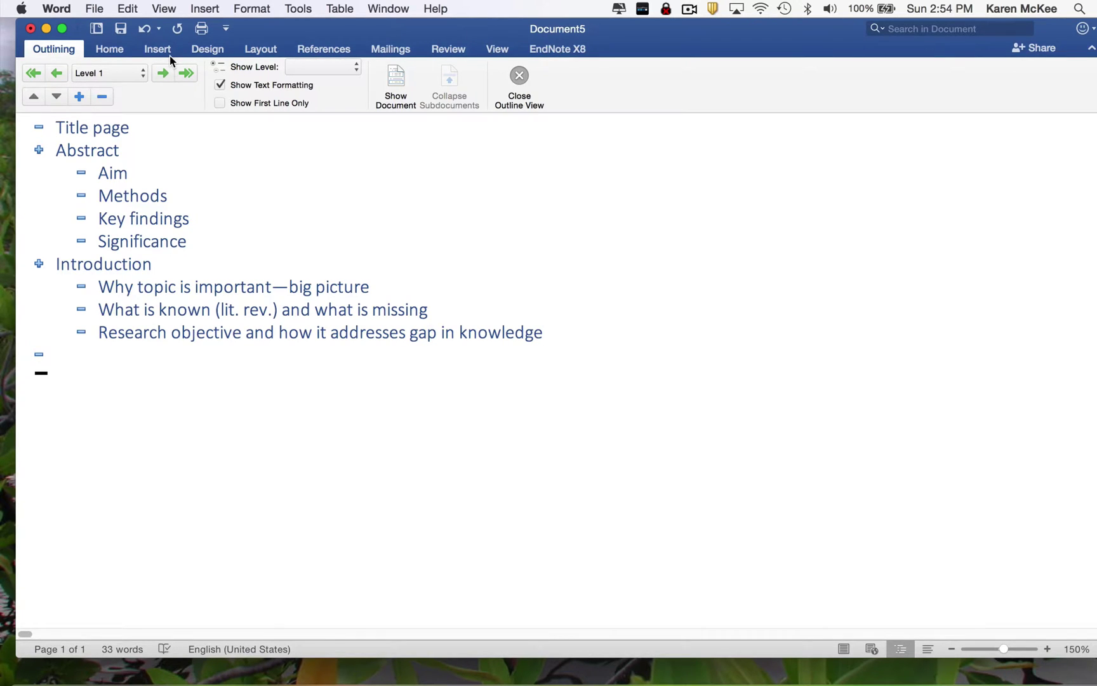
pyautogui.write('methods')
# - List Site description, Experimental design, physical/chemical/biological analyses and Statistical analyses under Methods
pyautogui.press('Return')
pyautogui.press('Tab')
pyautogui.write('site description')
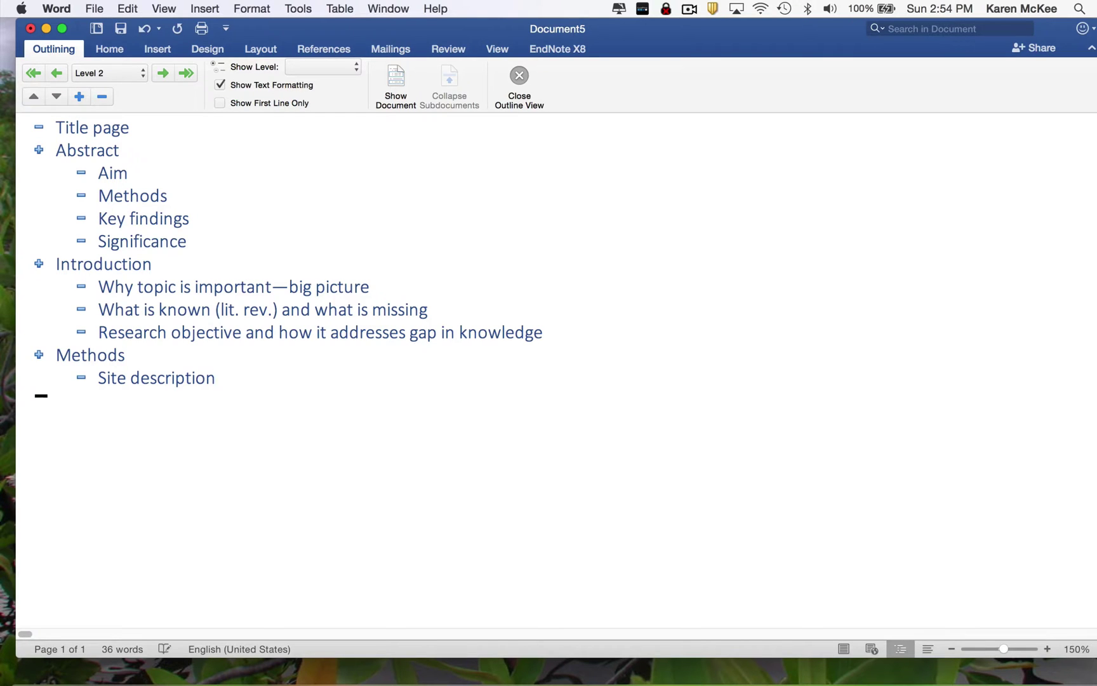
pyautogui.press('Return')
pyautogui.write('experimental dei')
pyautogui.press('BackSpace')
pyautogui.write('sign')
pyautogui.press('Return')
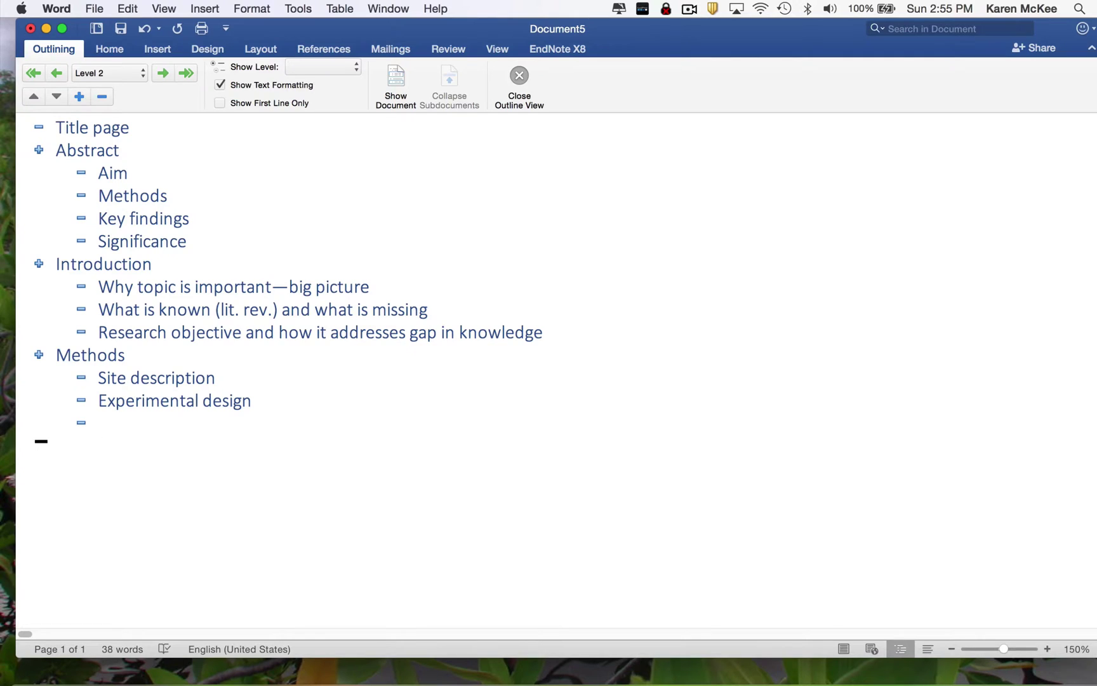
pyautogui.write('physc')
pyautogui.press('BackSpace')
pyautogui.write('ical, chemical, biological analyses')
pyautogui.press('Return')
pyautogui.write('statistical analyses')
pyautogui.press('Return')
pyautogui.hotkey('shift', 'Tab')
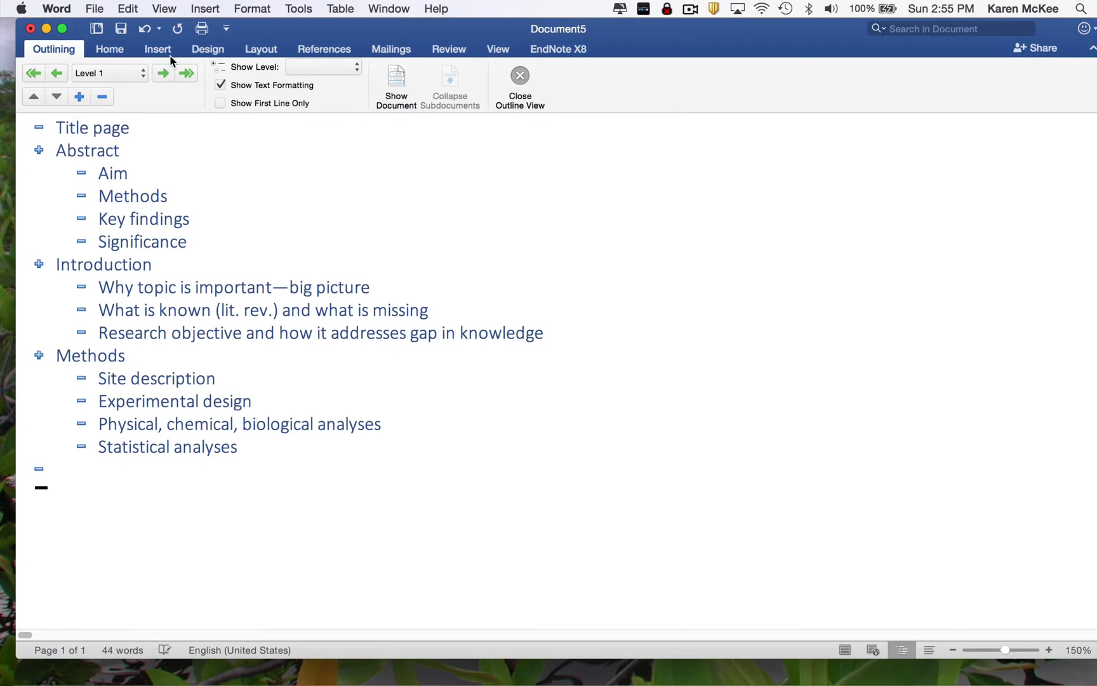
pyautogui.write('results')
# - Add a Results heading with Exp. 1, Exp. 2 and Exp. 3 beneath it
pyautogui.press('Return')
pyautogui.press('Tab')
pyautogui.write('exp. 1')
pyautogui.press('Return')
pyautogui.write('exp. 2')
pyautogui.press('Return')
pyautogui.write('exp. ')
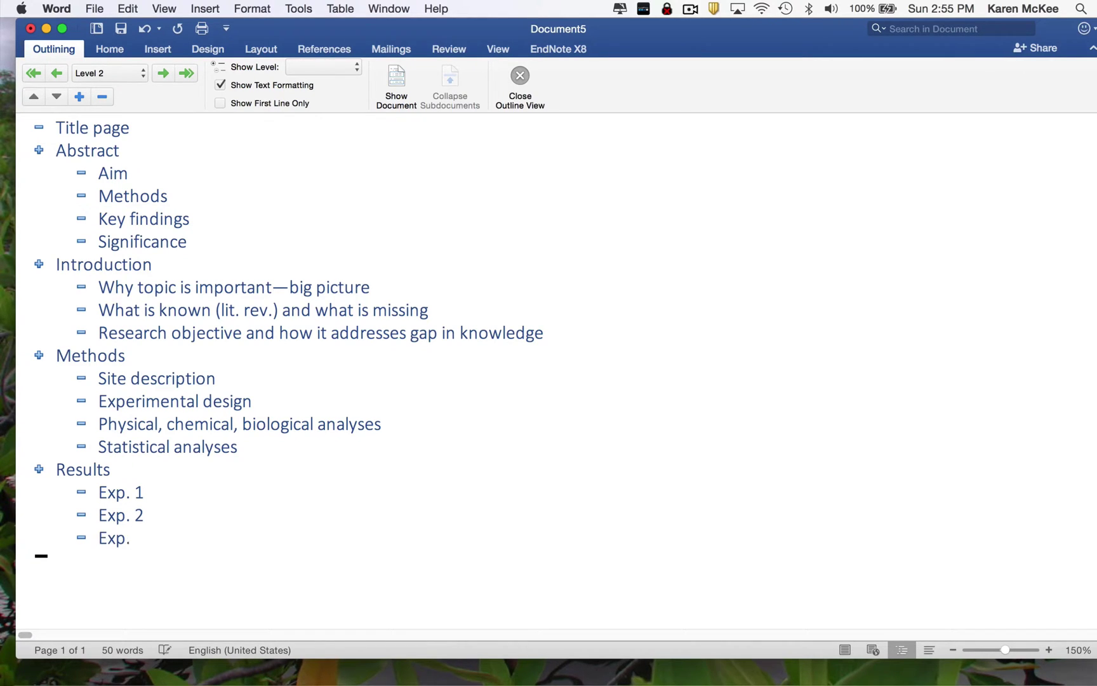
pyautogui.write('3')
pyautogui.press('Return')
pyautogui.hotkey('shift', 'Tab')
pyautogui.write('dis')
pyautogui.write('cussion')
# - Add a Discussion heading with Subtopic 1, Subtopic 2 and Subtopic 3 beneath it
pyautogui.press('Return')
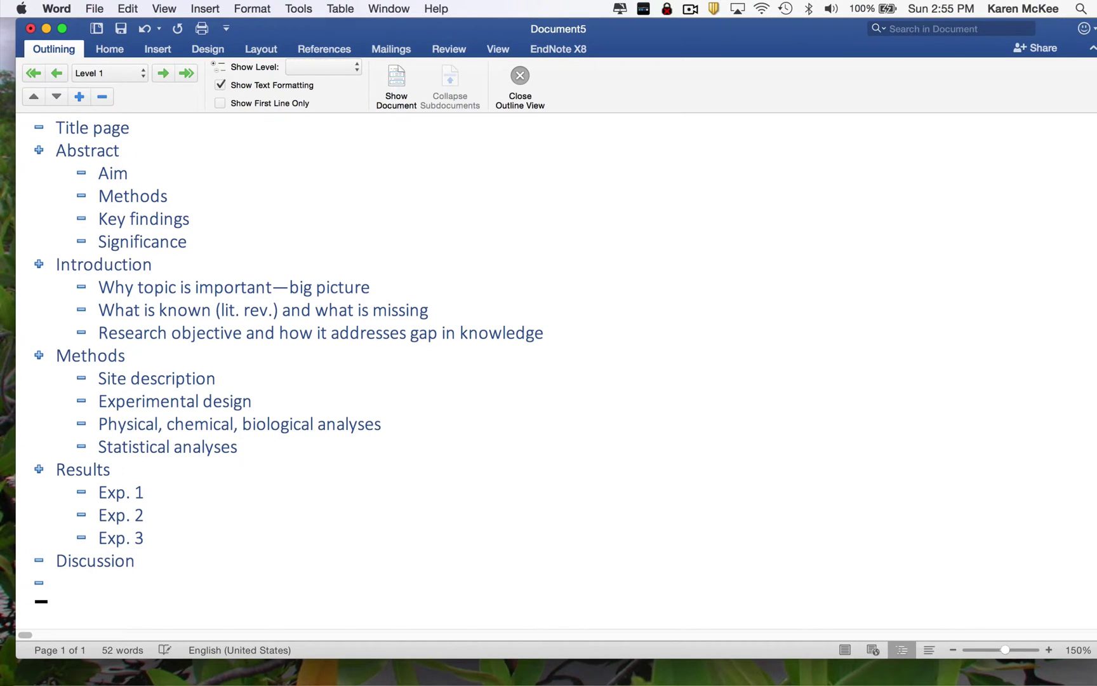
pyautogui.press('Tab')
pyautogui.write('su')
pyautogui.write('btopic ')
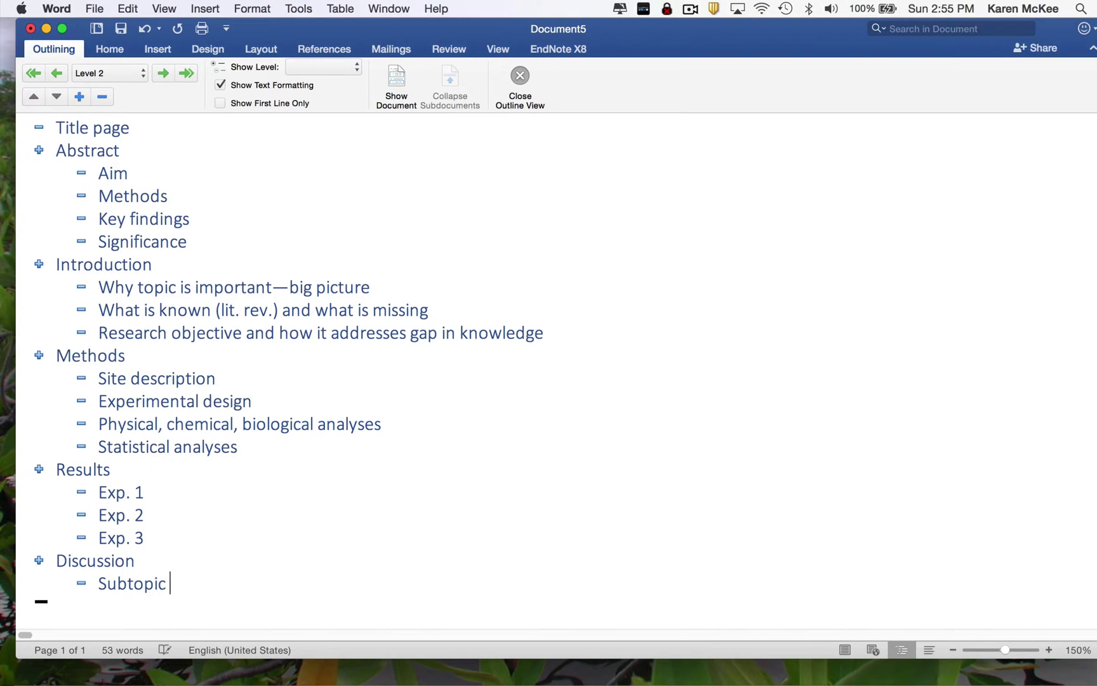
pyautogui.write('1')
pyautogui.press('Return')
pyautogui.write('subtopic 2')
pyautogui.press('Return')
pyautogui.write('subtopic 3')
pyautogui.press('Return')
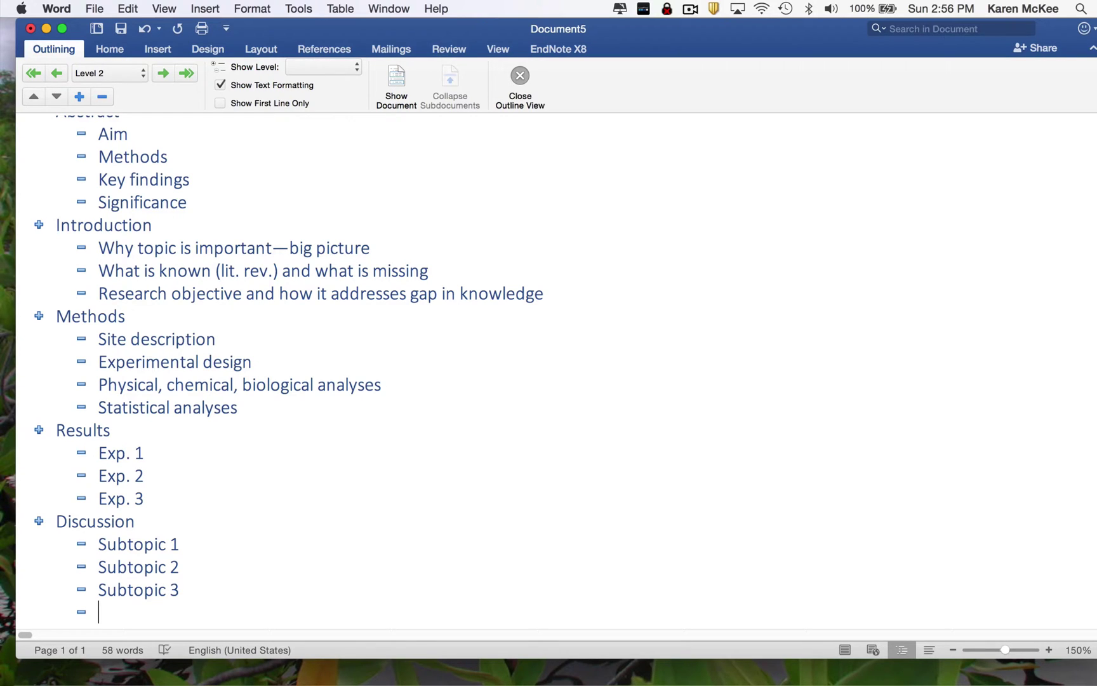
# - Add Acknowledgements, References, Tables and Figures as top-level headings
pyautogui.hotkey('shift', 'Tab')
pyautogui.write('Acknowledgements')
pyautogui.press('Return')
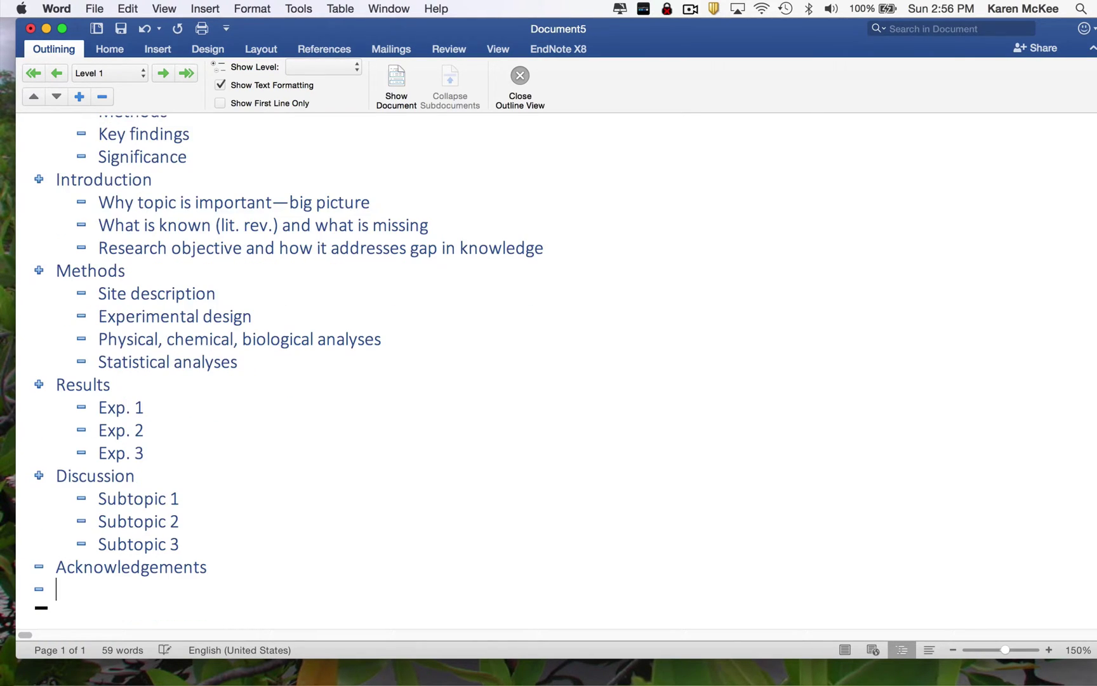
pyautogui.write('References')
pyautogui.press('Return')
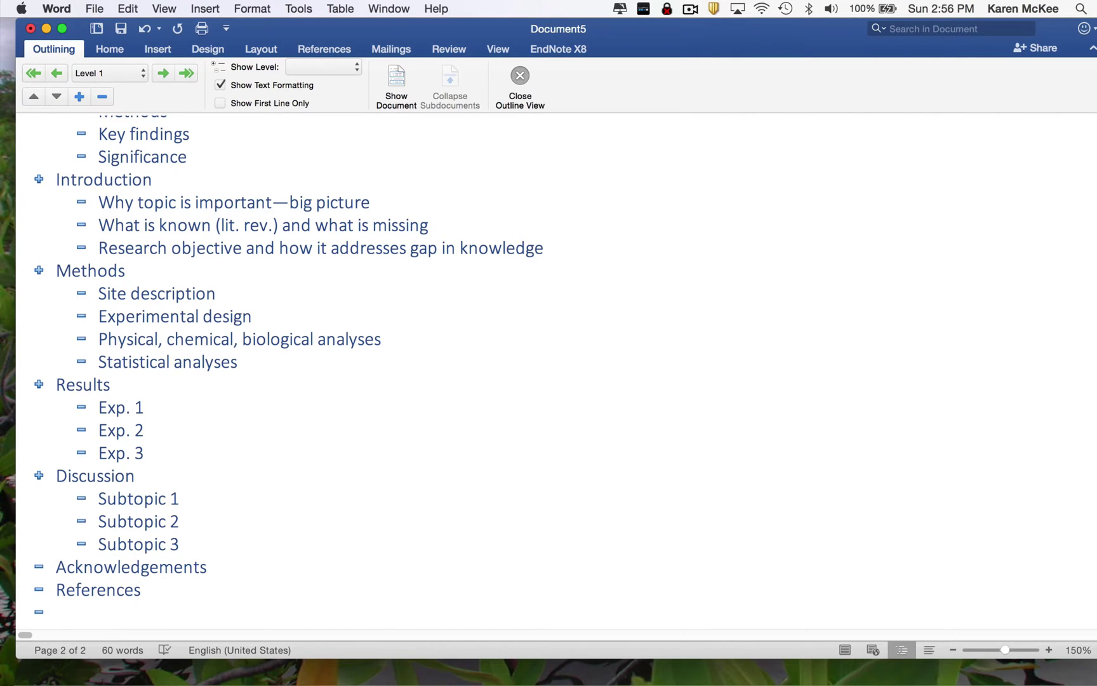
pyautogui.write('Tables')
pyautogui.press('Return')
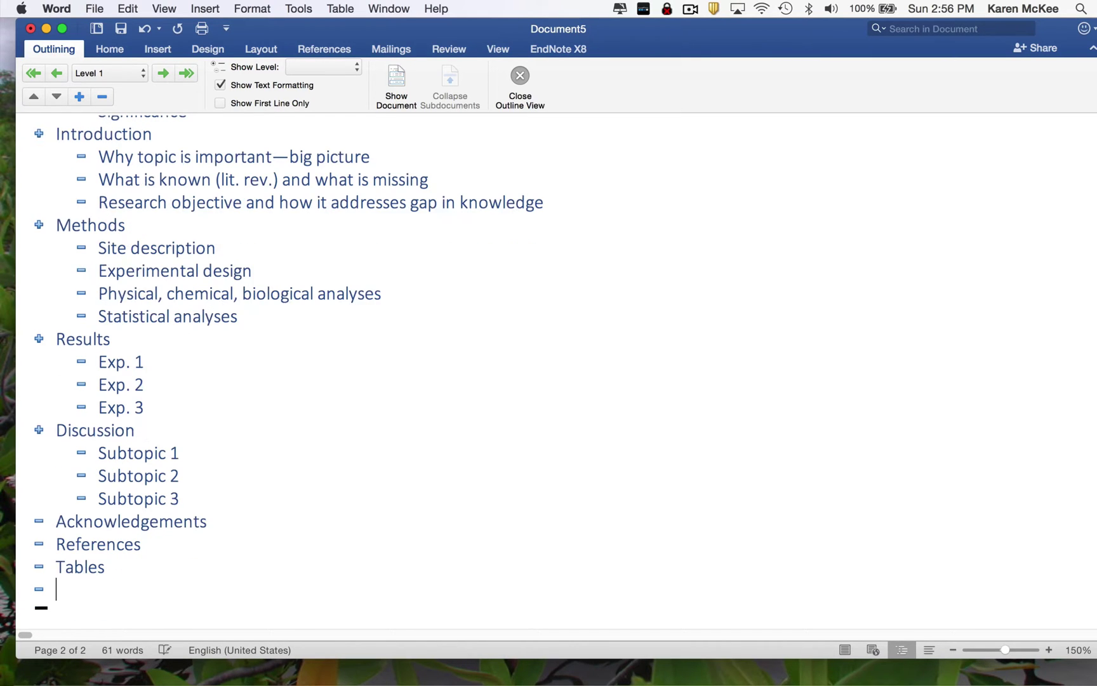
pyautogui.write('Figures')
pyautogui.scroll(1, 183, 214)
pyautogui.scroll(5, 187, 218)
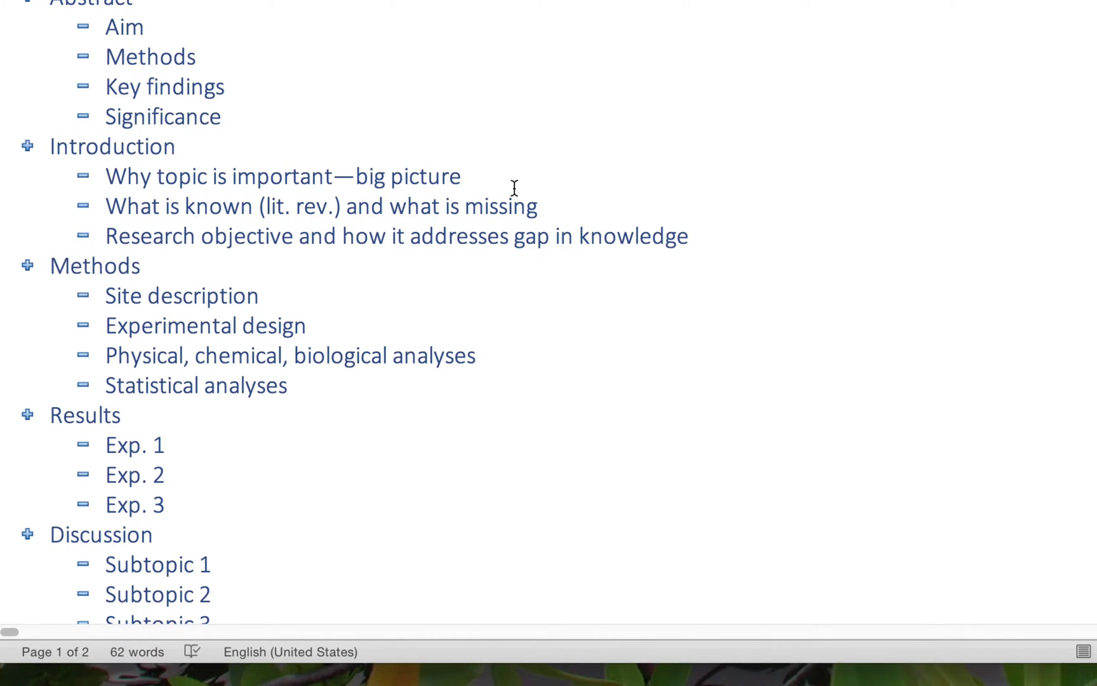
# - Paste the mangrove wetlands and habitat stability sentences under the big-picture Introduction subtopic
pyautogui.click(462, 179)
pyautogui.press('Return')
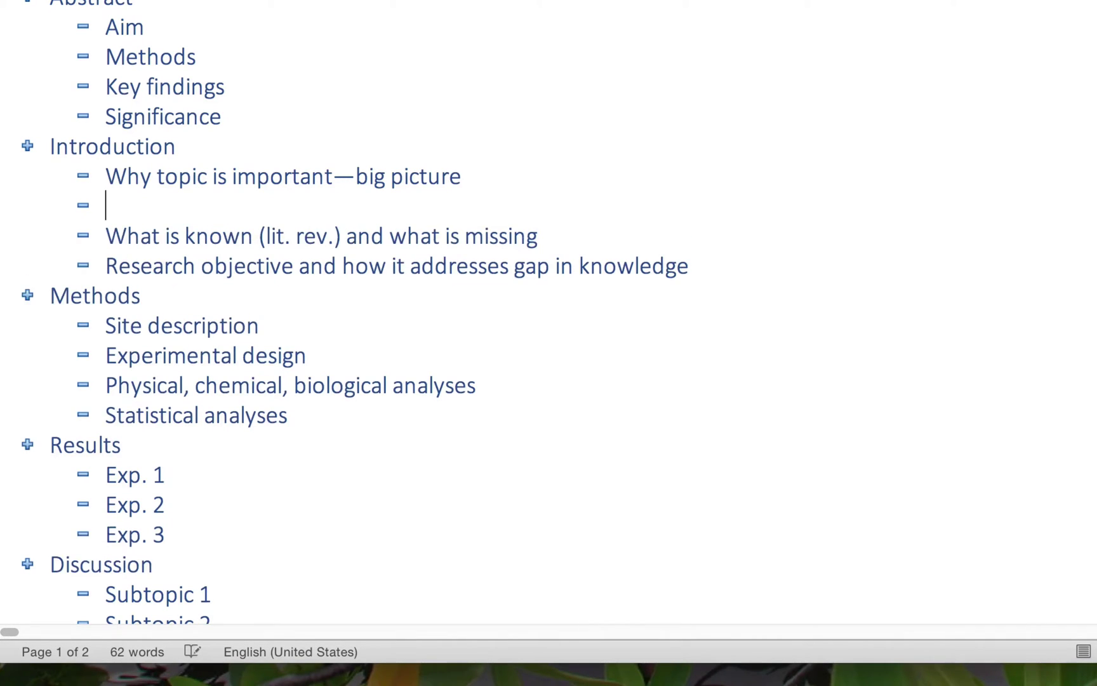
pyautogui.press('Tab')
pyautogui.write('Mangrove wetlands offer important ecological and societal benefits along tropical and subtropical coastlines.')
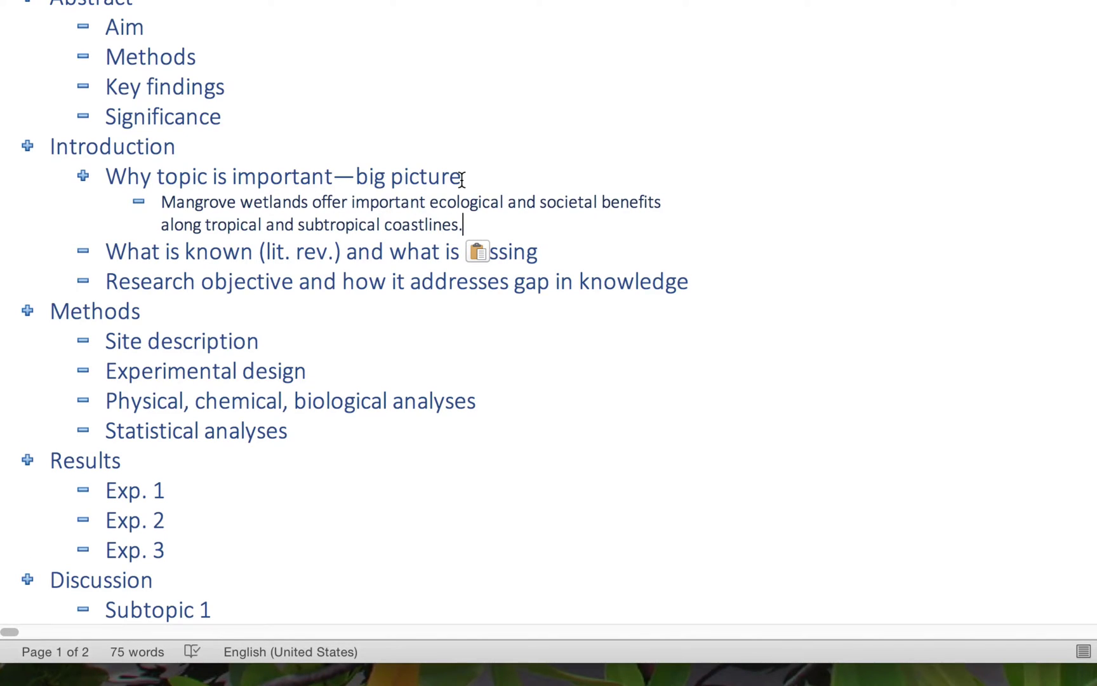
pyautogui.press('Return')
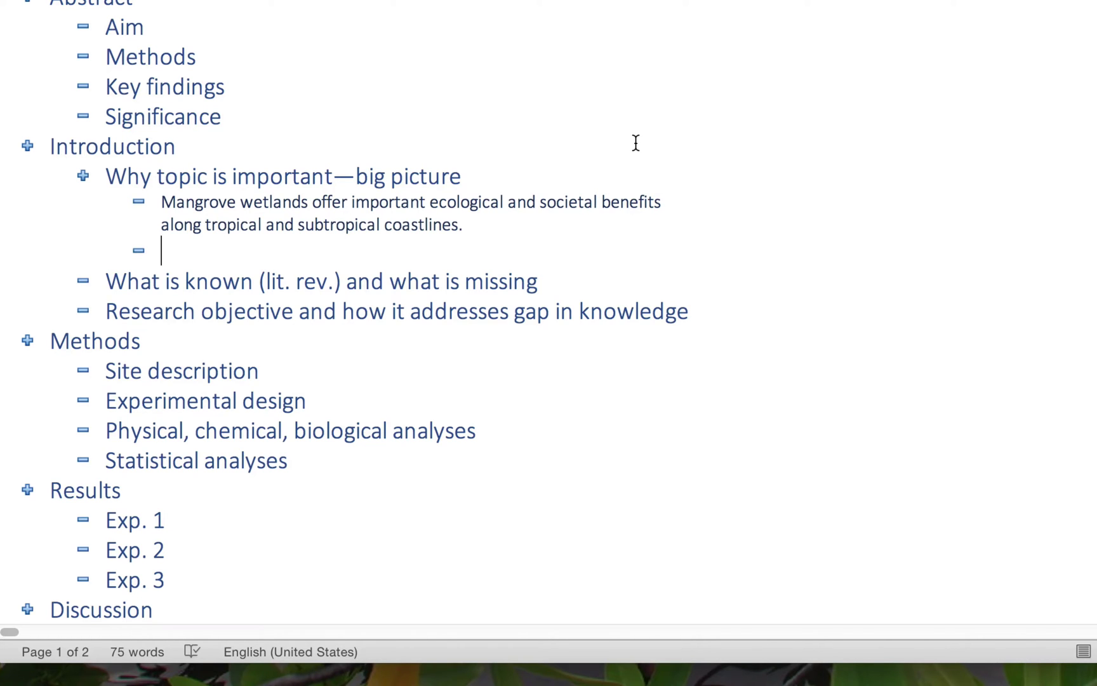
pyautogui.write('The habitat stability of mangroves and other coastal wetlands ultimately depends on the capacity of the system to maintain soil elevations relative to sea level.')
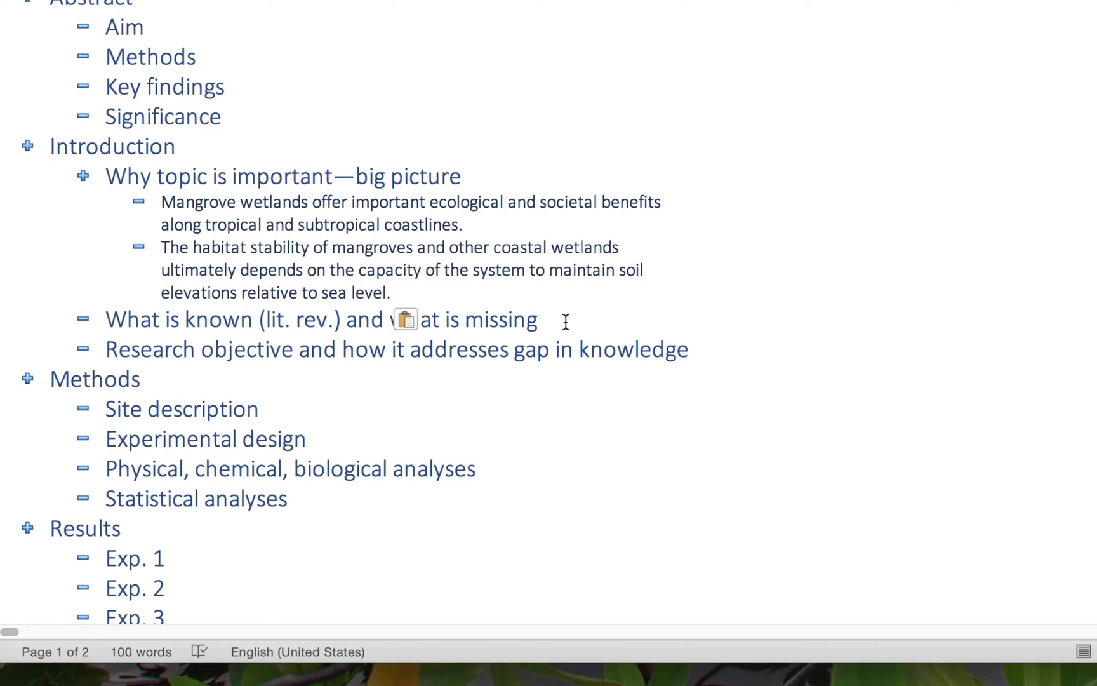
# - Paste the peat-forming systems sentence under 'What is known (lit. rev.) and what is missing'
pyautogui.press('Return')
pyautogui.press('Tab')
pyautogui.write('Although the biogenic nature of these and other peat-forming systems is generally recognized, the processes controlling the accumulation of organic matter have not been directly linked to elevation change.')
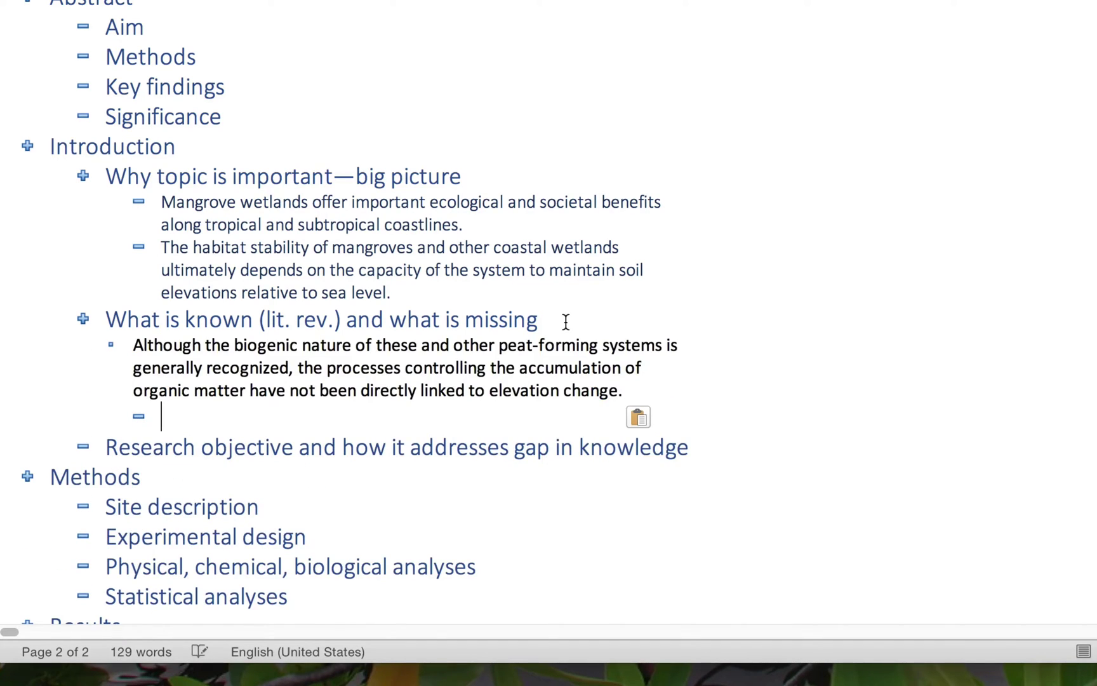
pyautogui.press('BackSpace')
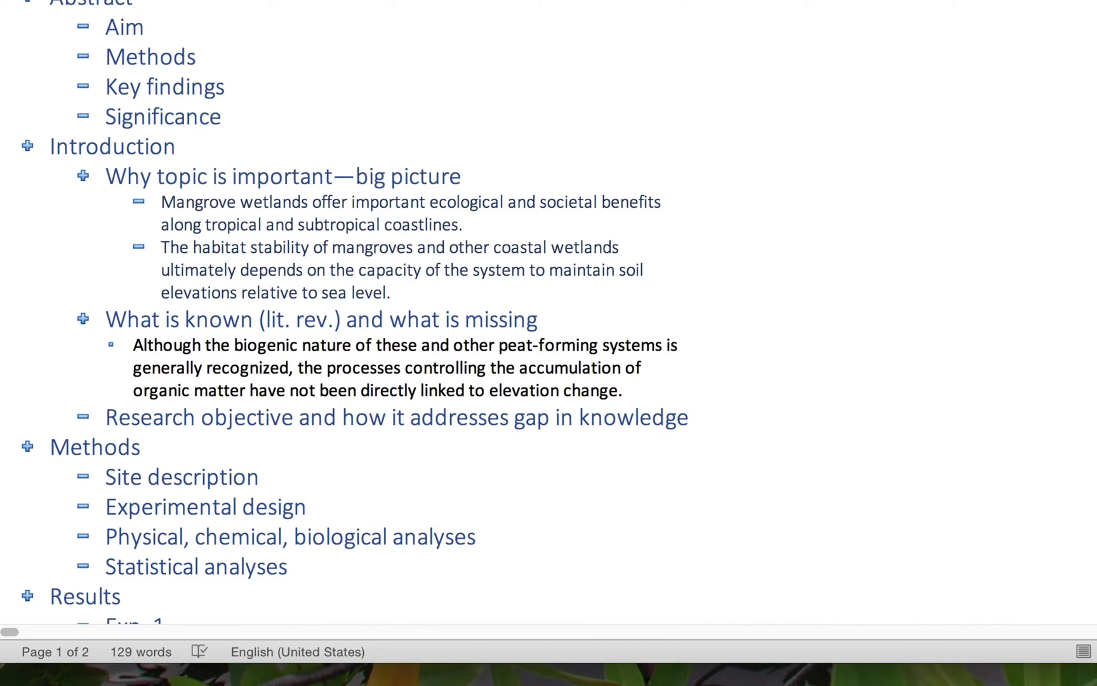
# - Paste the Belize mangrove peat and sea-level-rise sentences under the research objective subtopic
pyautogui.click(696, 420)
pyautogui.press('Return')
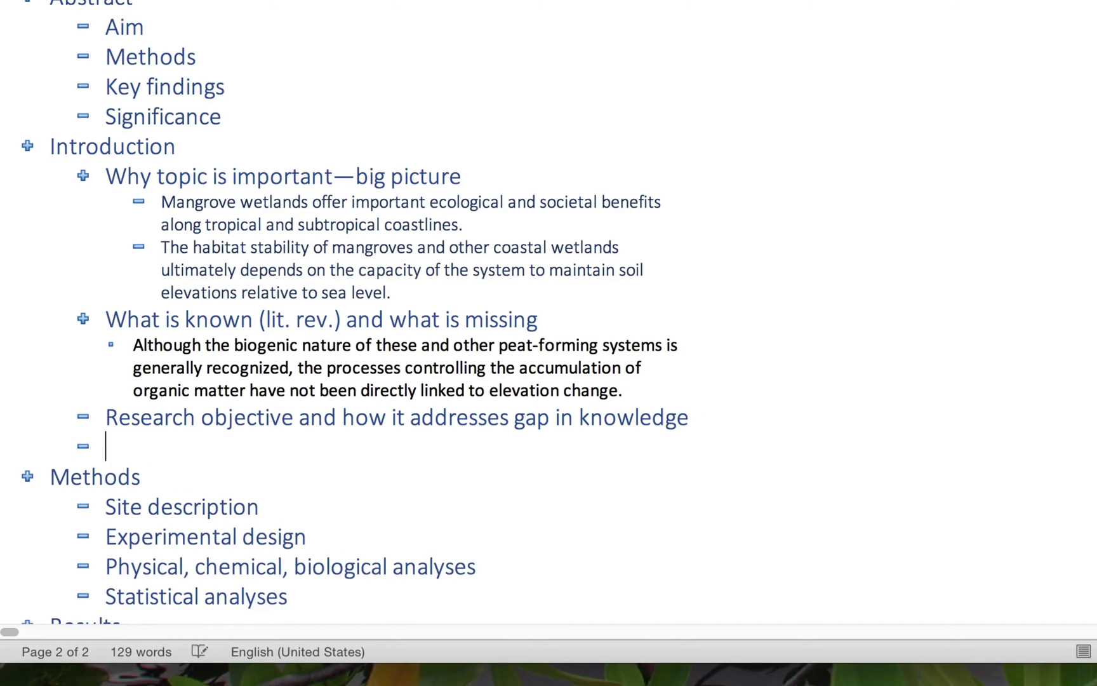
pyautogui.press('Tab')
pyautogui.write('To better understand the rates and processes of mangrove peat formation, we examined the rates of elevation change and accumulation of root matter in a mangrove system in Belize.')
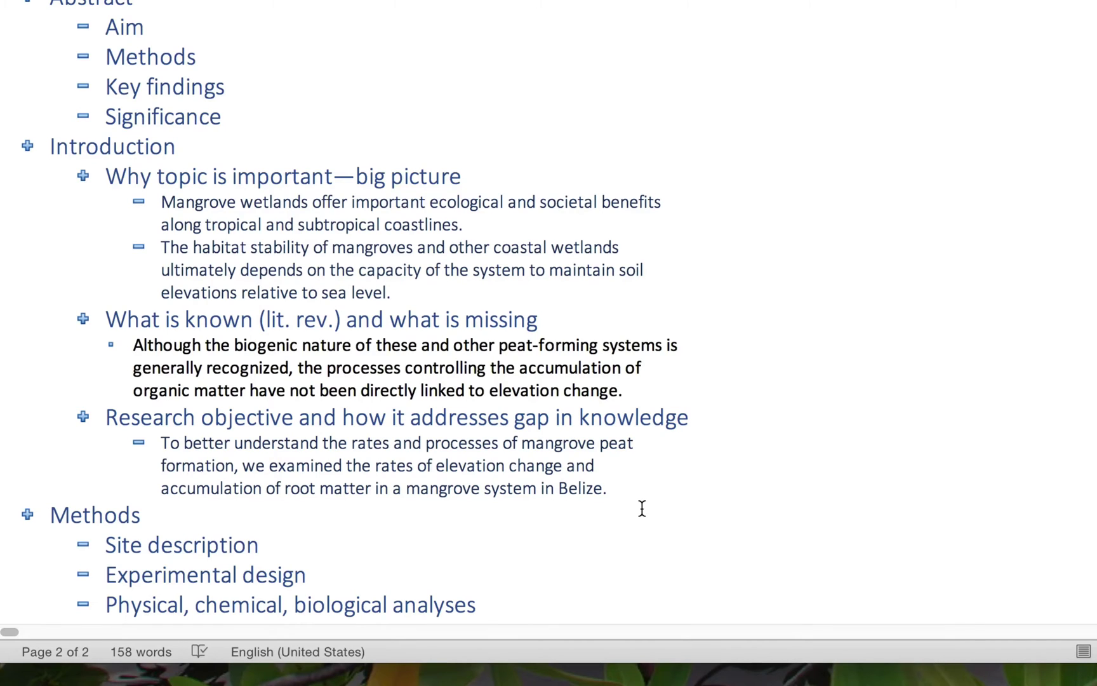
pyautogui.press('Return')
pyautogui.write('. We used the results to predict how peat-forming mangroves may respond to future scenarios of sea-level rise.')
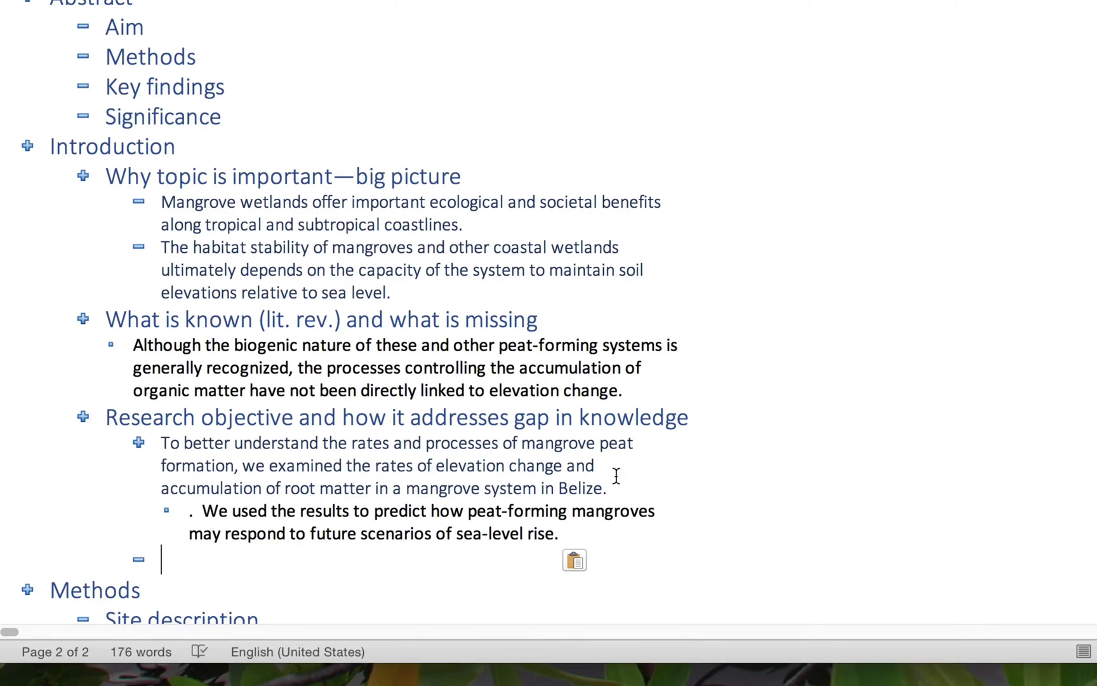
# - Remove the stray space and period before 'We used'
pyautogui.click(203, 512)
pyautogui.press('BackSpace')
pyautogui.press('BackSpace')
pyautogui.press('BackSpace')
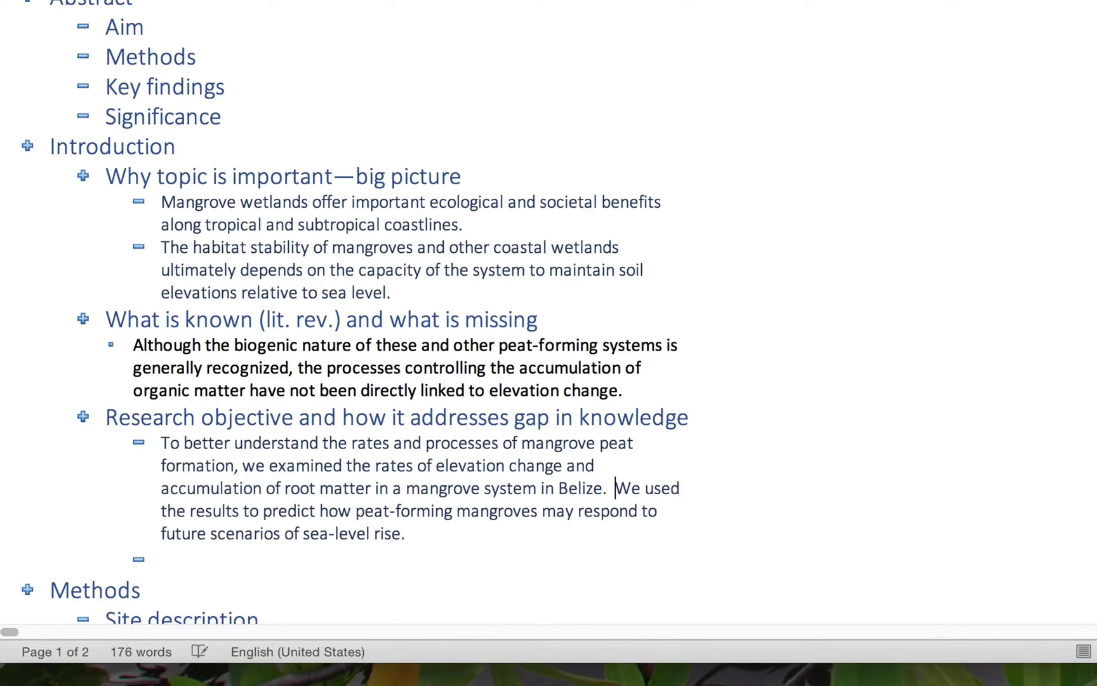
pyautogui.press('Return')
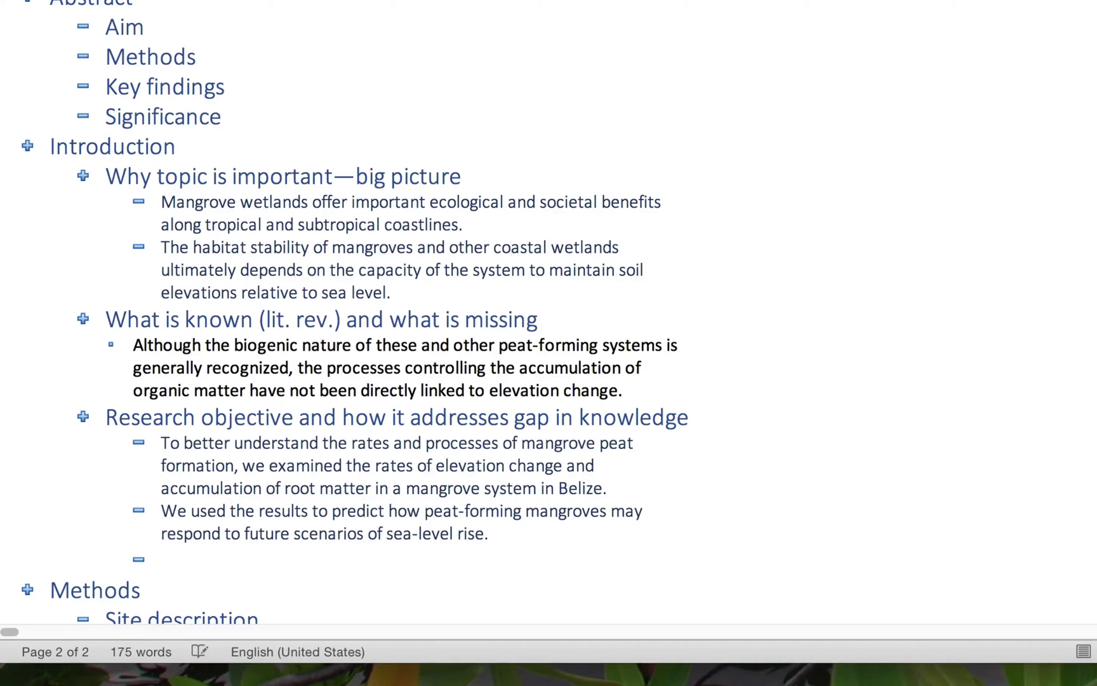
pyautogui.click(179, 565)
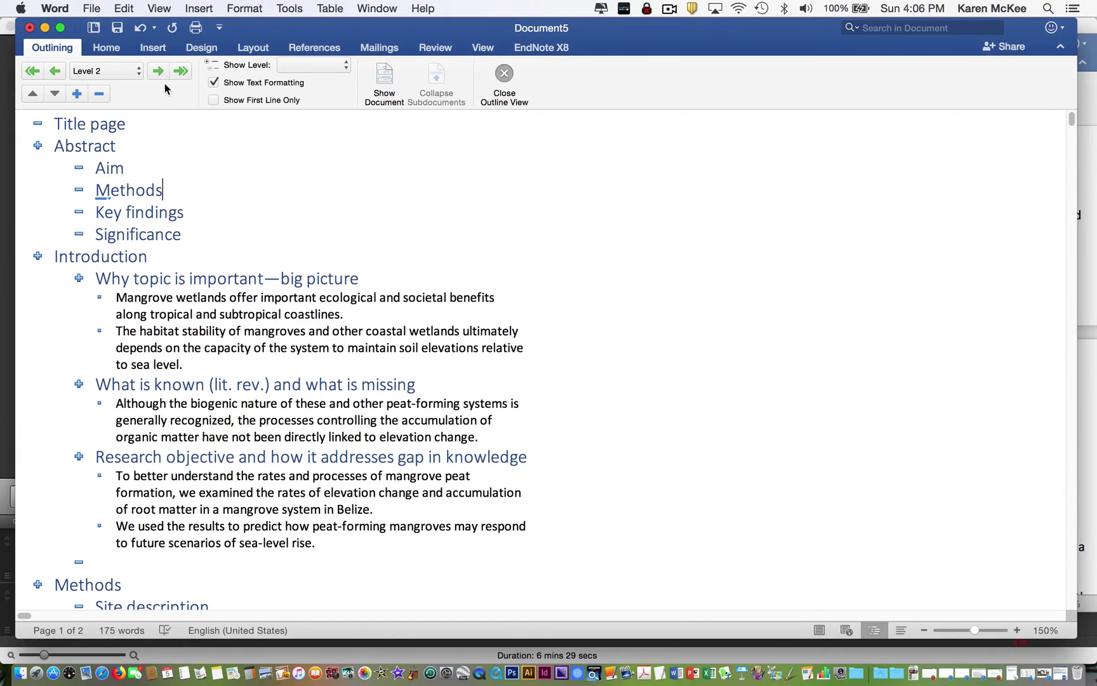
# - Switch to Print Layout and delete the three placeholder subheadings under Introduction
pyautogui.click(160, 10)
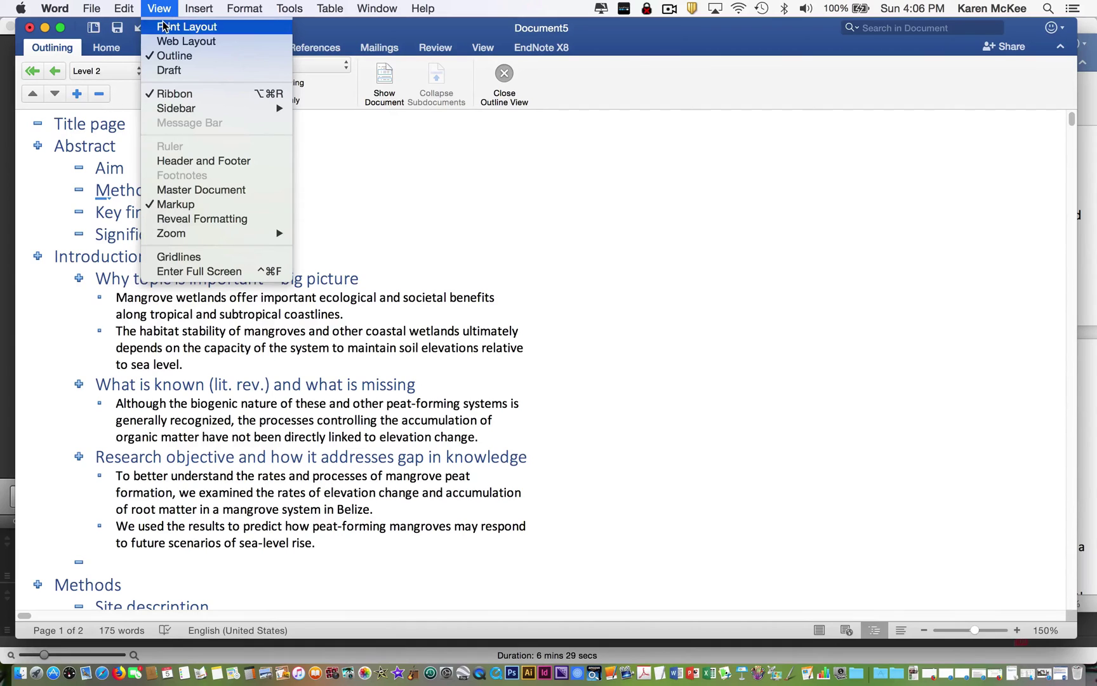
pyautogui.click(164, 27)
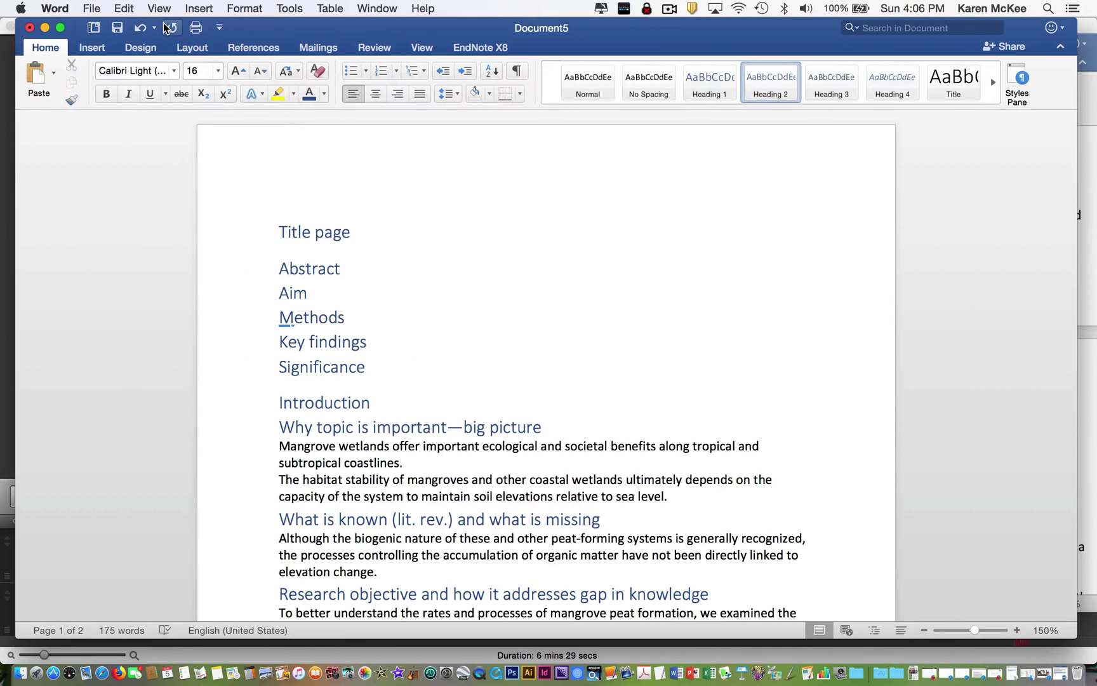
pyautogui.scroll(-5, 240, 309)
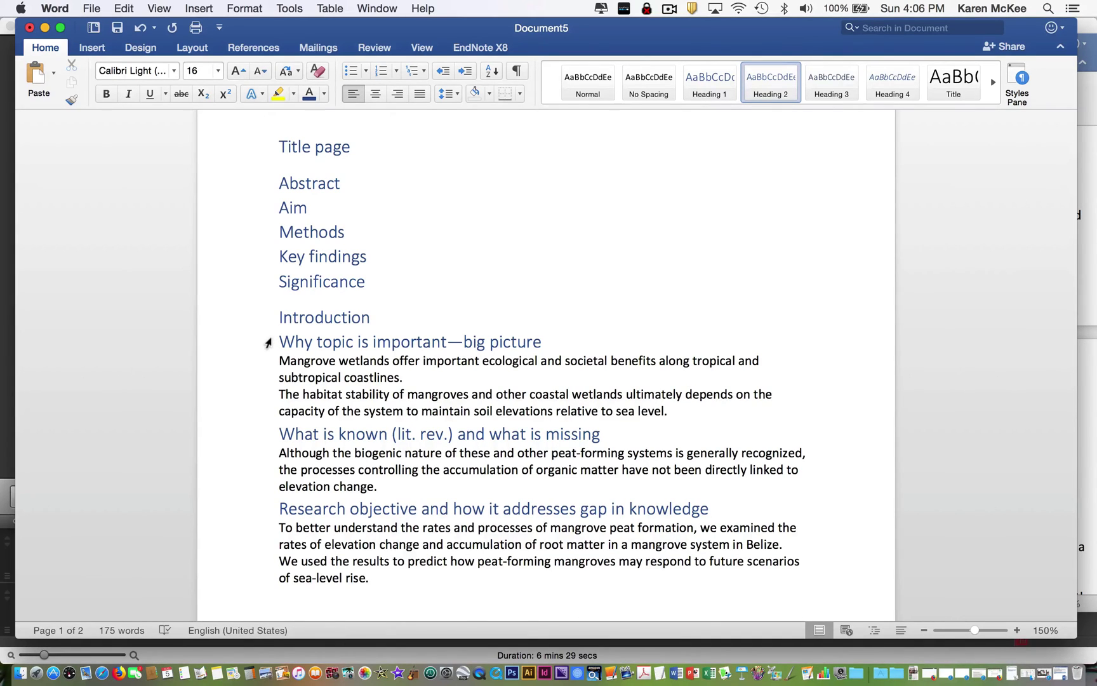
pyautogui.click(268, 344)
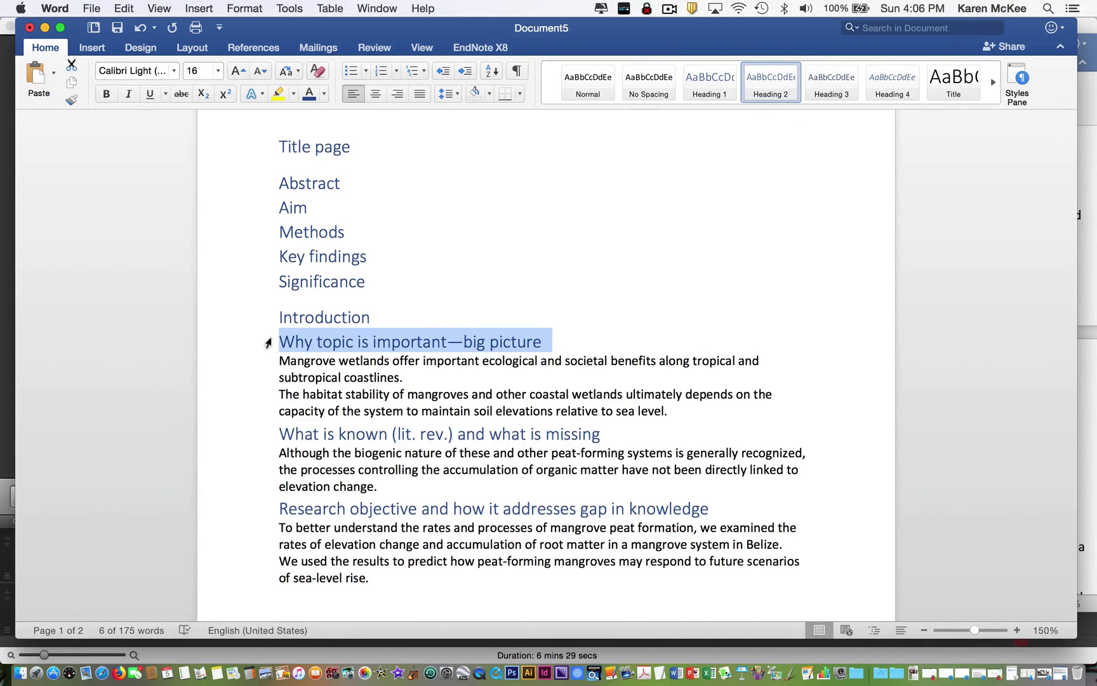
pyautogui.press('Delete')
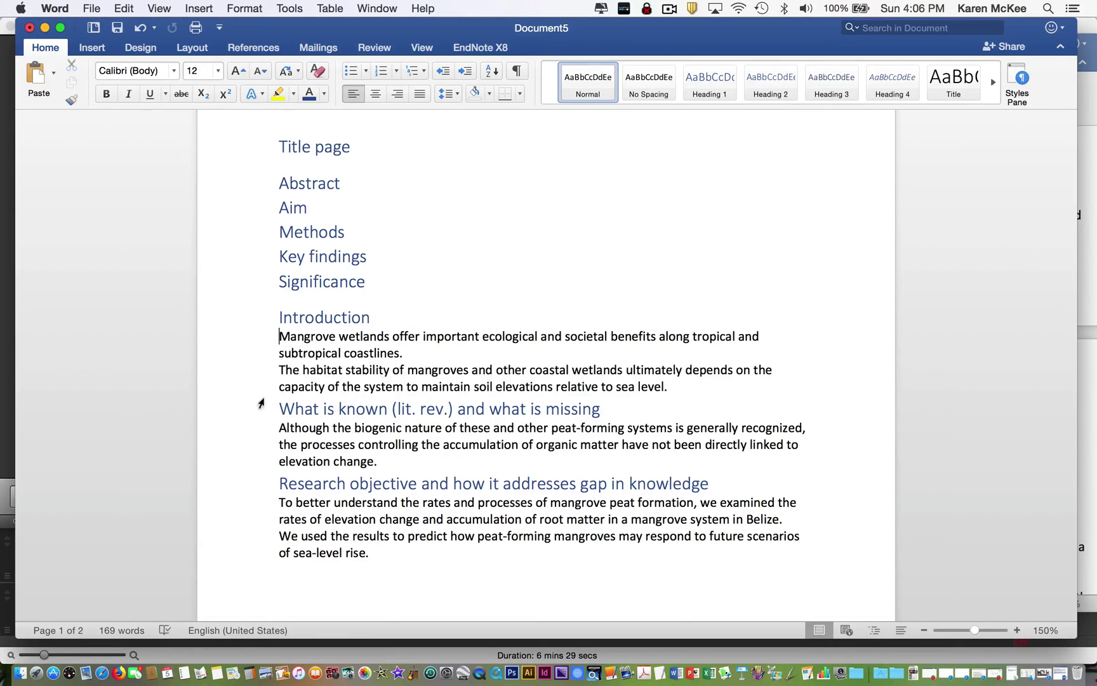
pyautogui.click(259, 409)
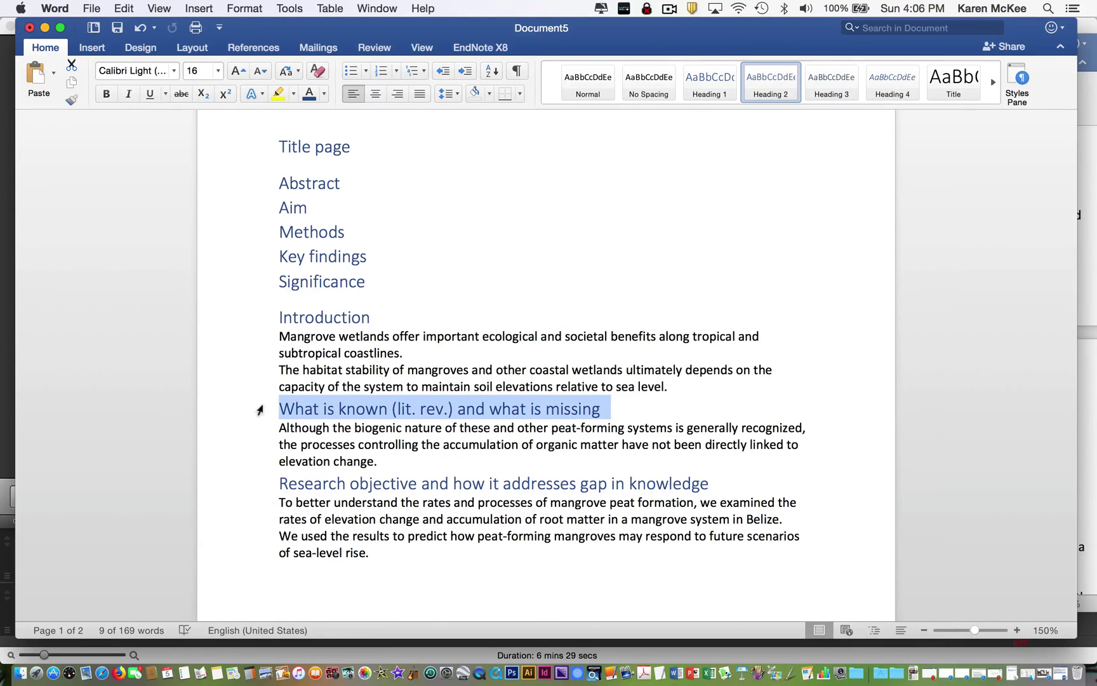
pyautogui.press('Delete')
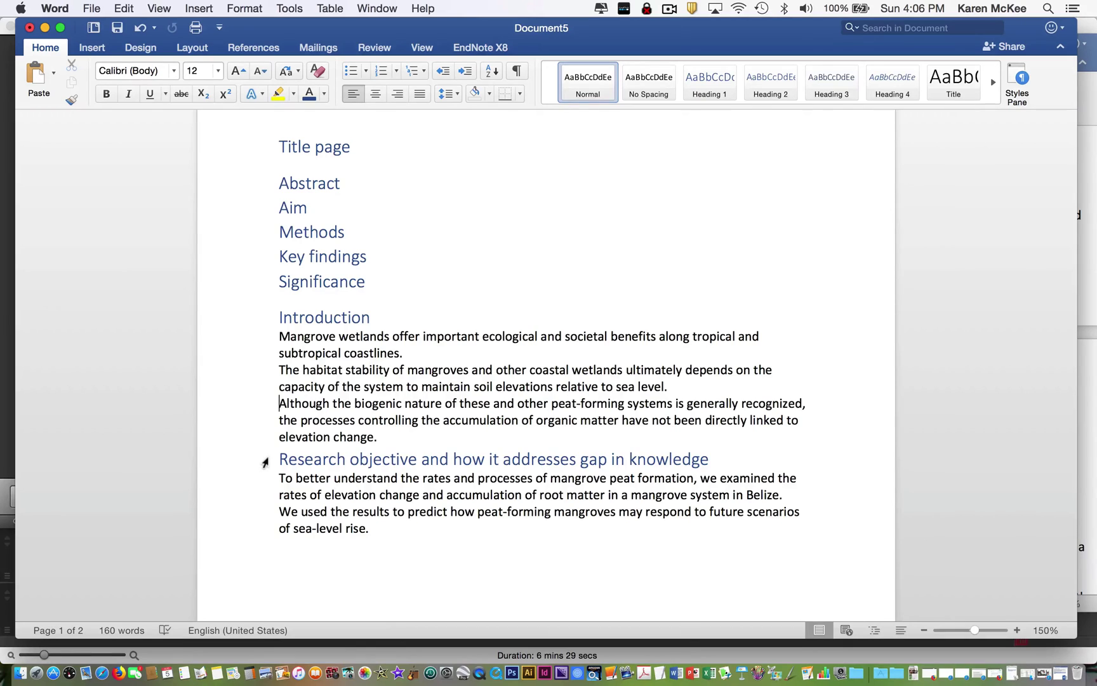
pyautogui.click(266, 464)
pyautogui.press('Delete')
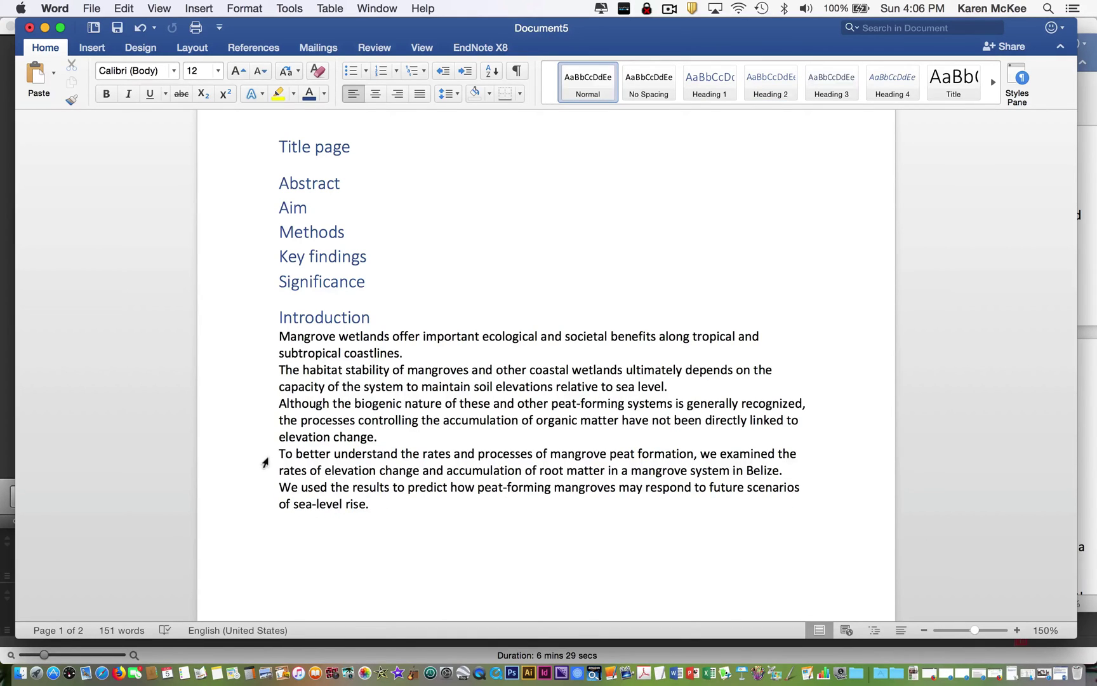
# - Add blank lines before the research objective, 'Although' and 'The habitat' paragraphs
pyautogui.press('Return')
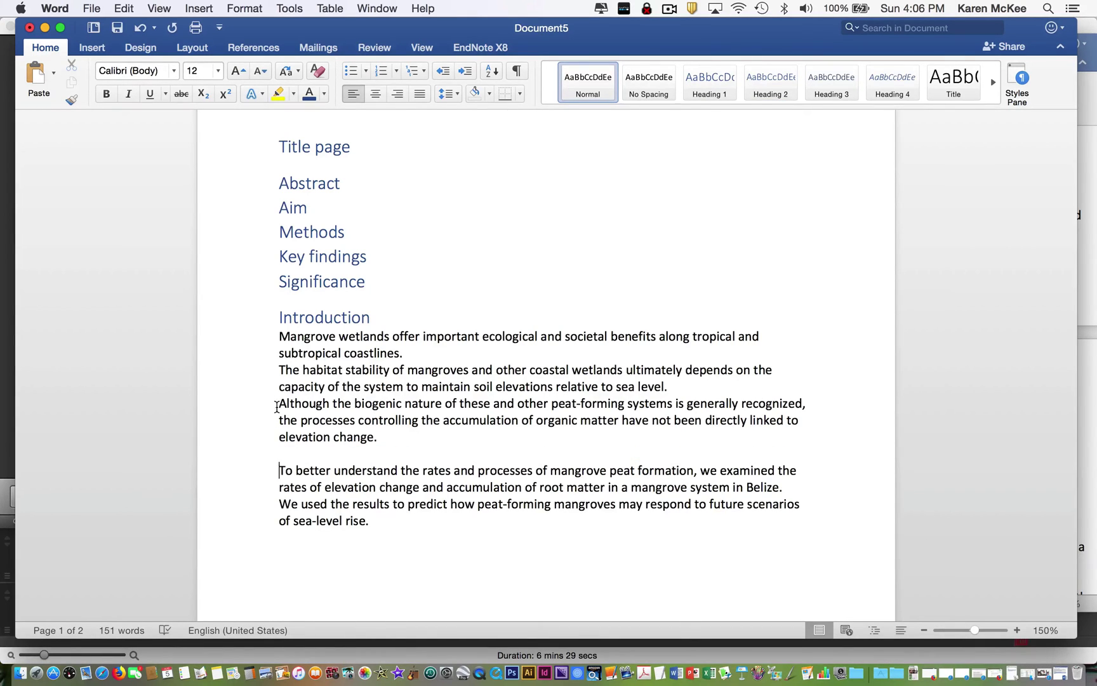
pyautogui.click(279, 404)
pyautogui.press('Return')
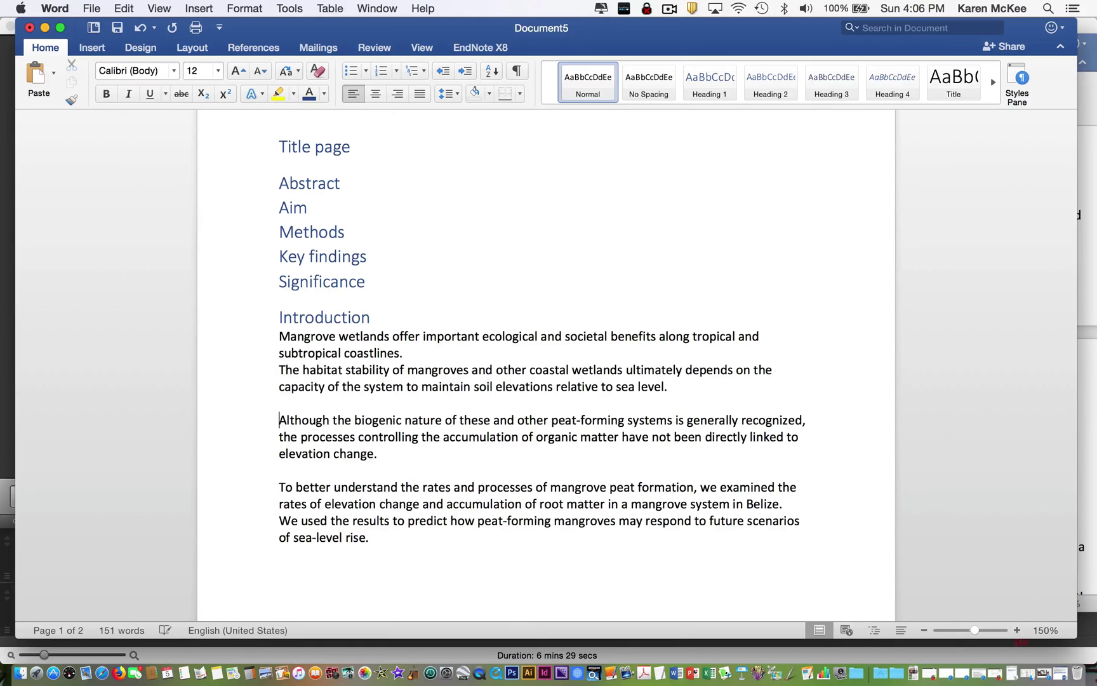
pyautogui.click(279, 369)
pyautogui.press('Return')
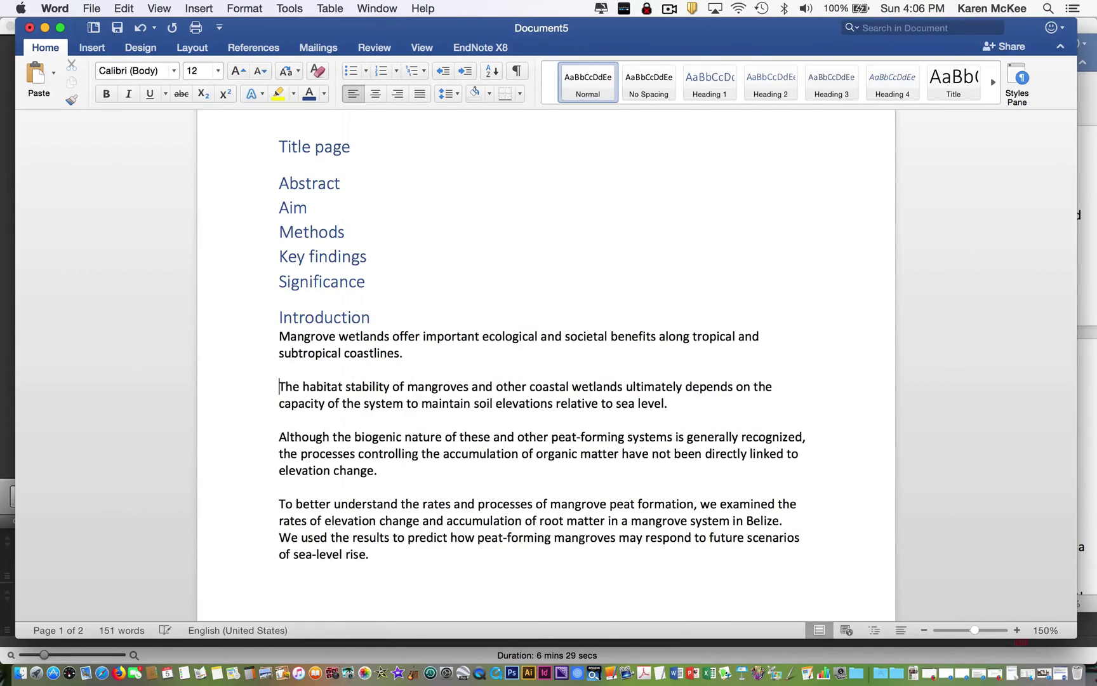